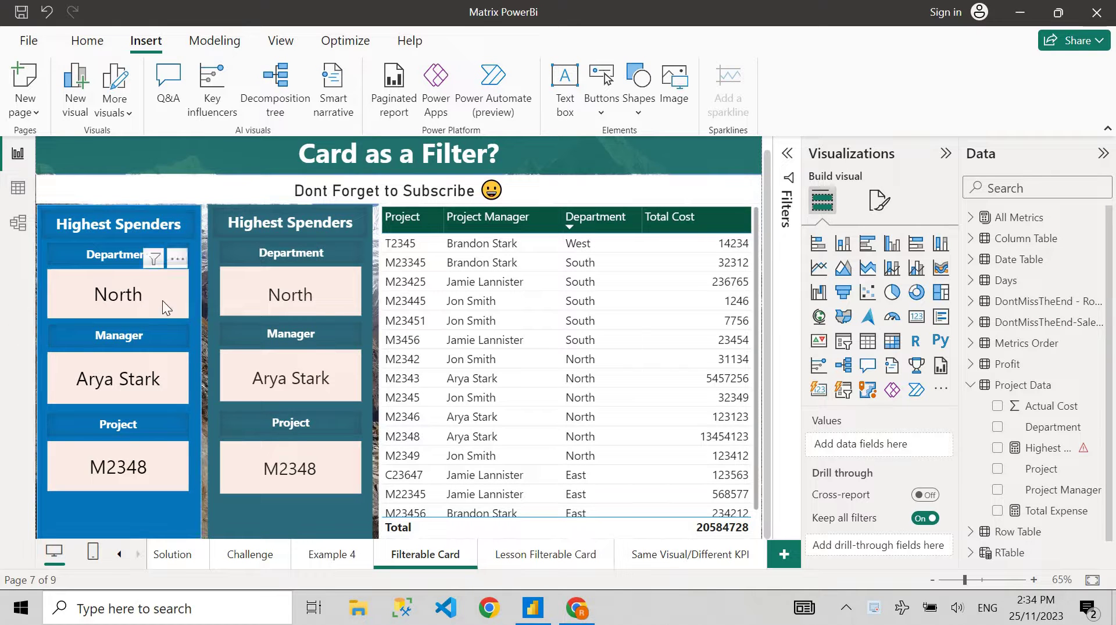
Test whether the Project, Manager and Department cards in the blue Highest Spenders panel filter the project table
left_click(127, 380)
left_click(144, 462)
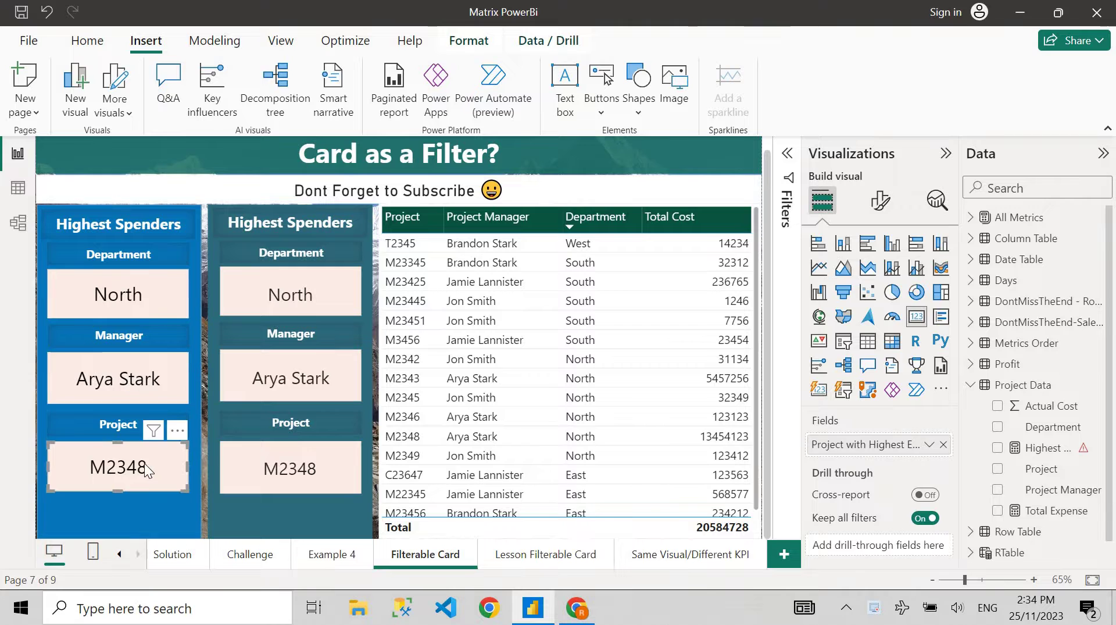
left_click(135, 385)
left_click(179, 275)
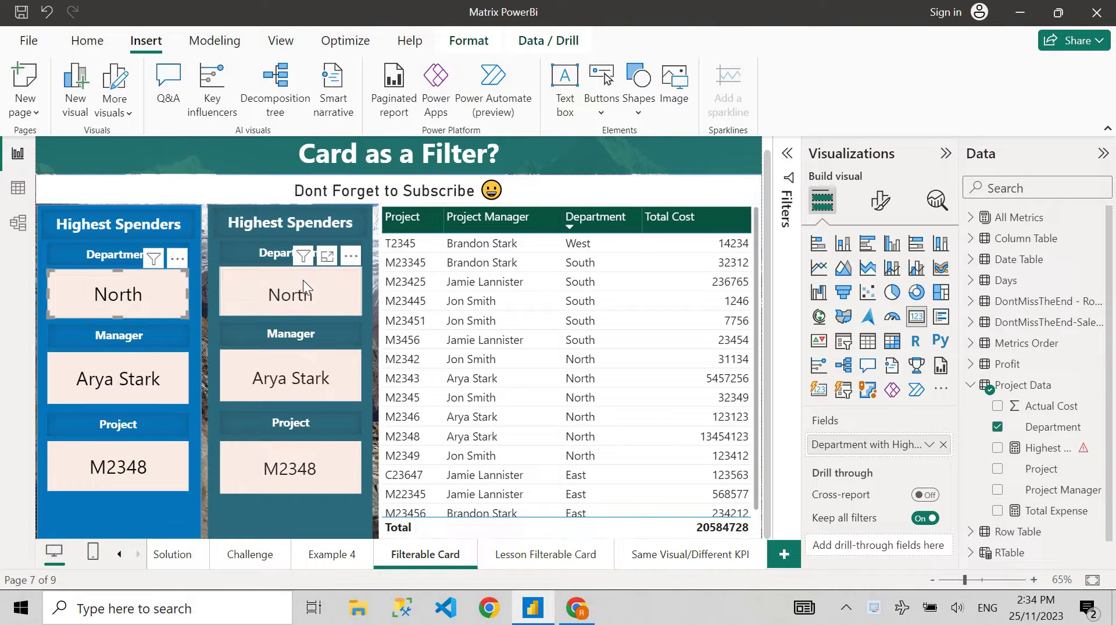
Test filtering the project table with the Department, Manager and Project cards in the teal Highest Spenders panel, ending with the Project filter cleared
left_click(320, 298)
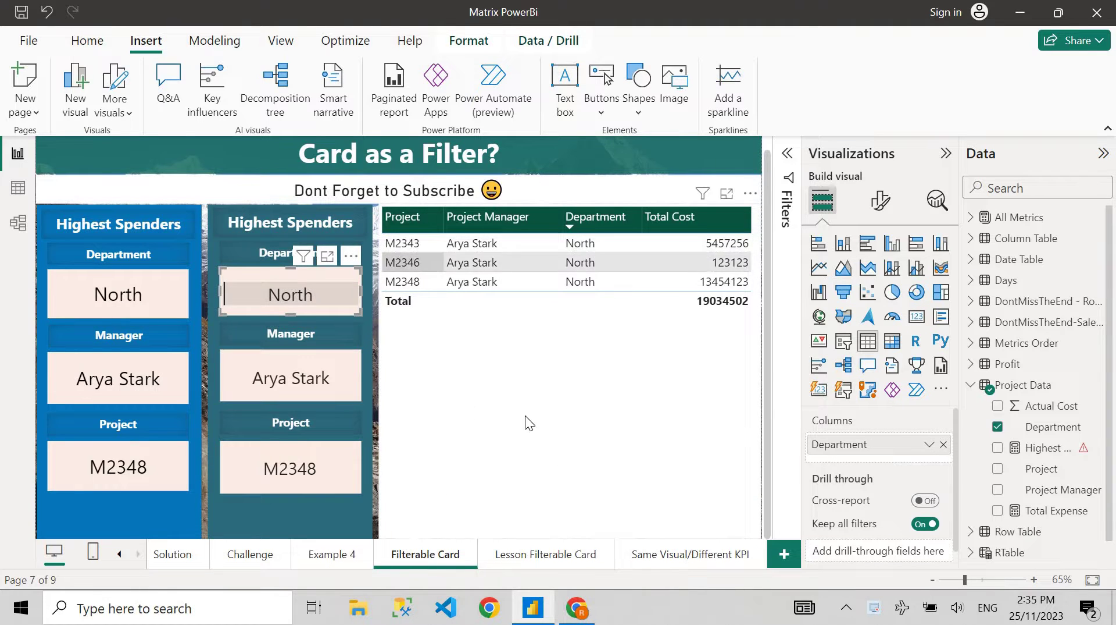
left_click(301, 378)
left_click(305, 469)
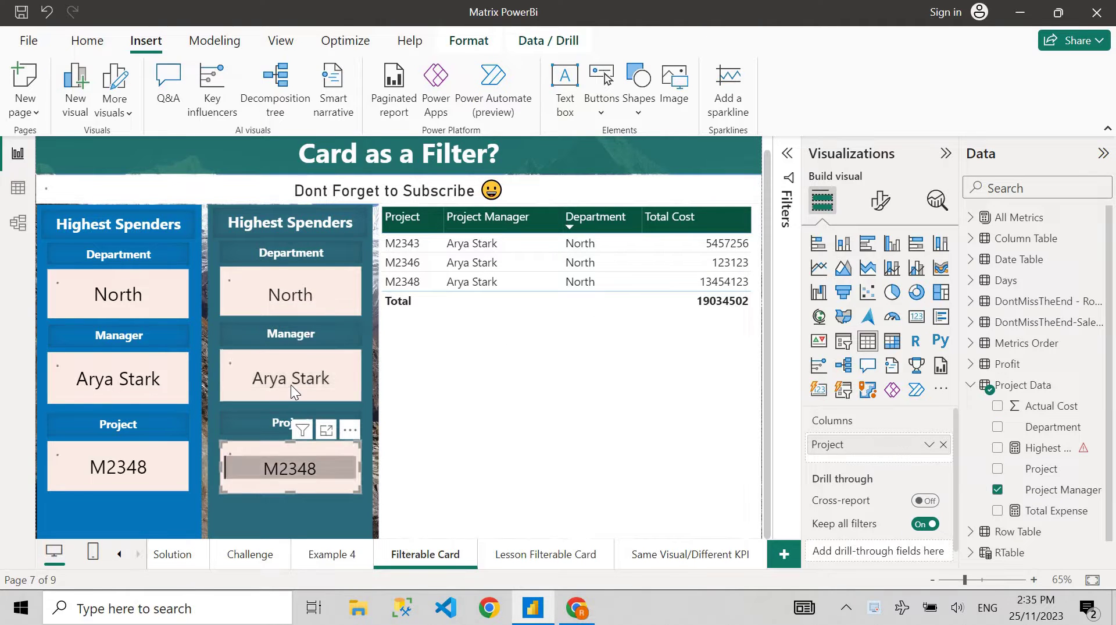
left_click(307, 295)
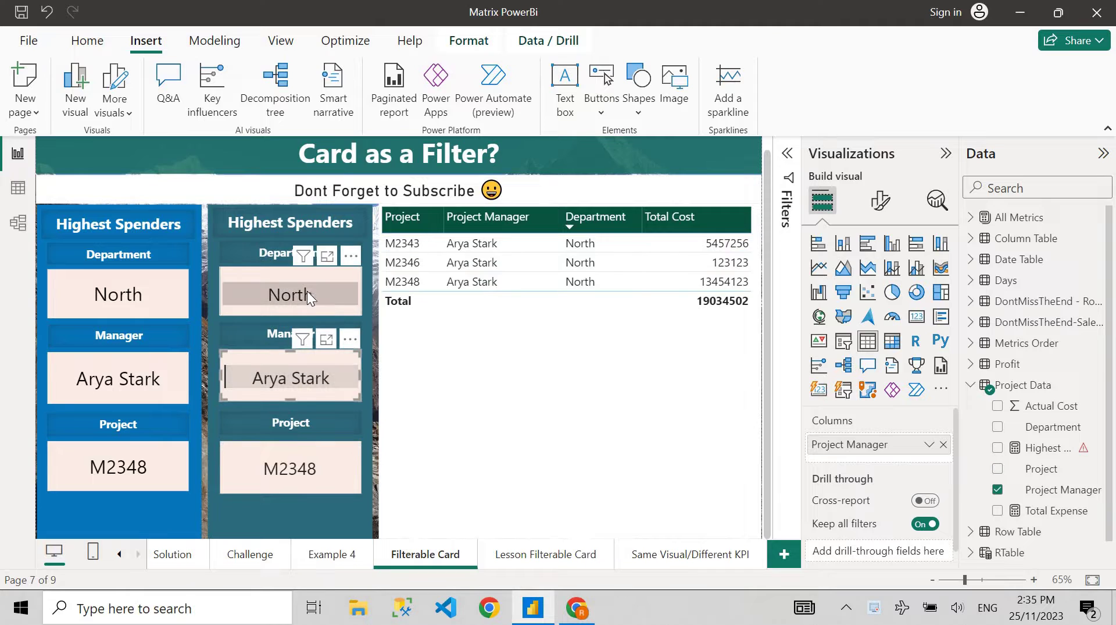
left_click(374, 344)
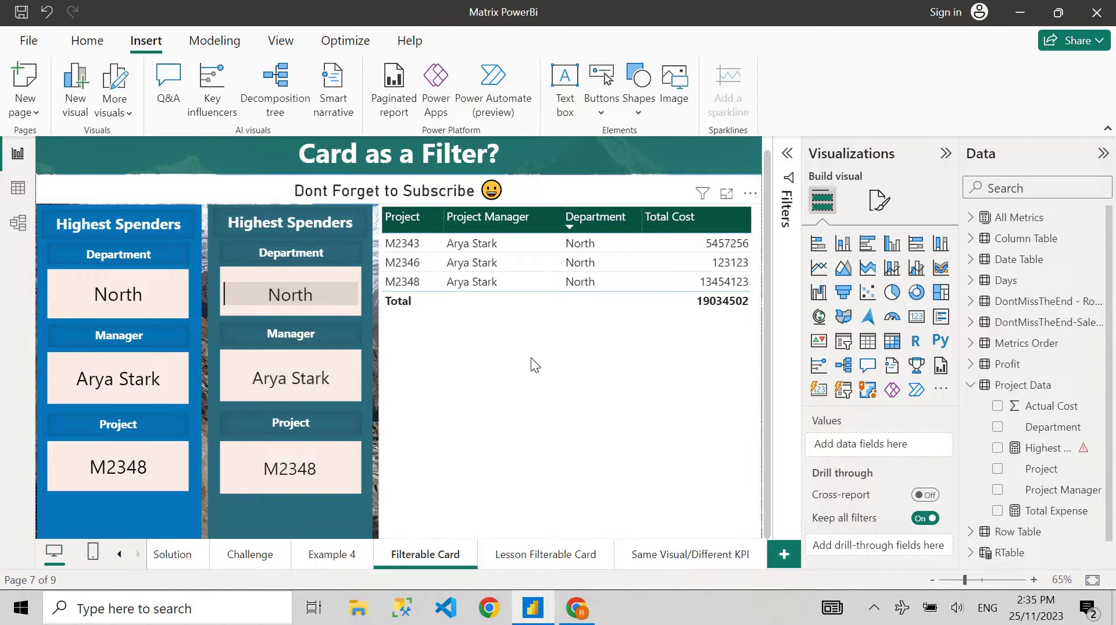
left_click(295, 469)
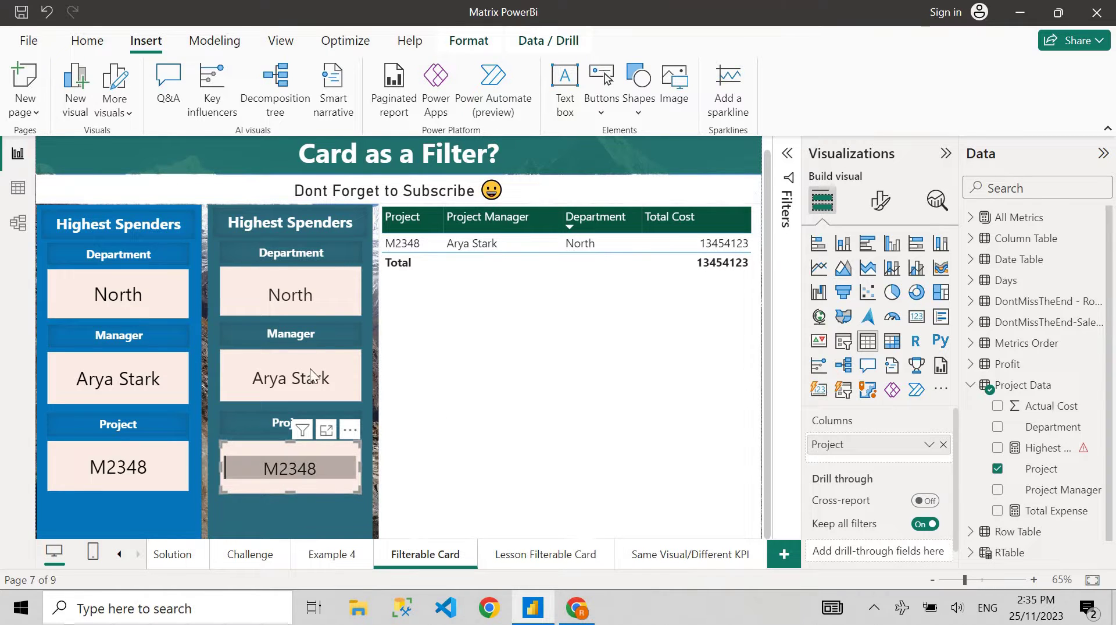
left_click(308, 294)
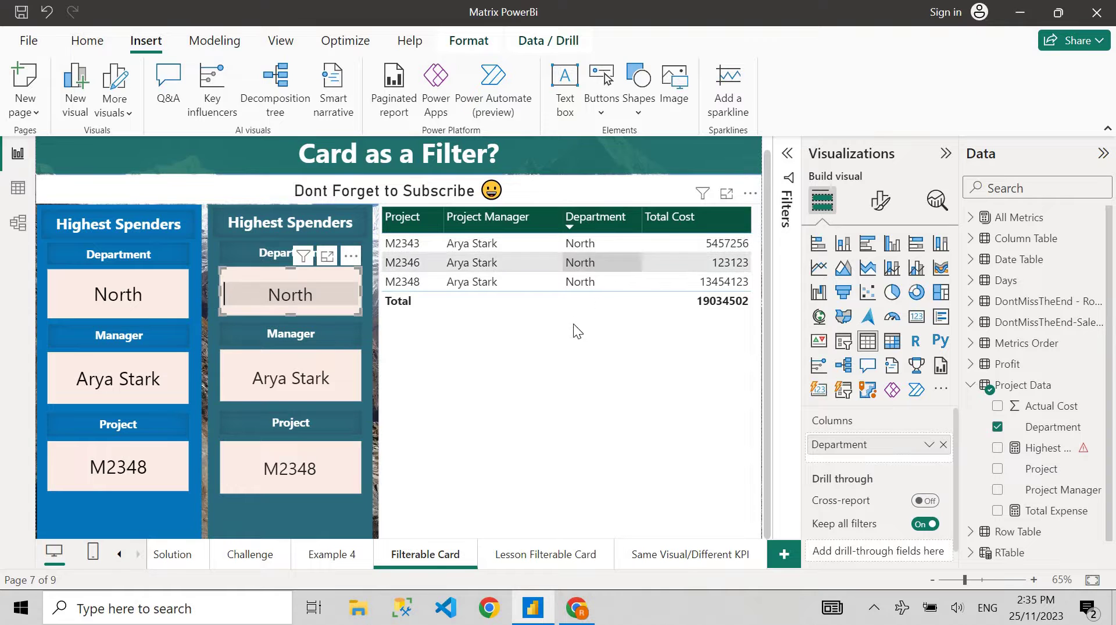
left_click(262, 377)
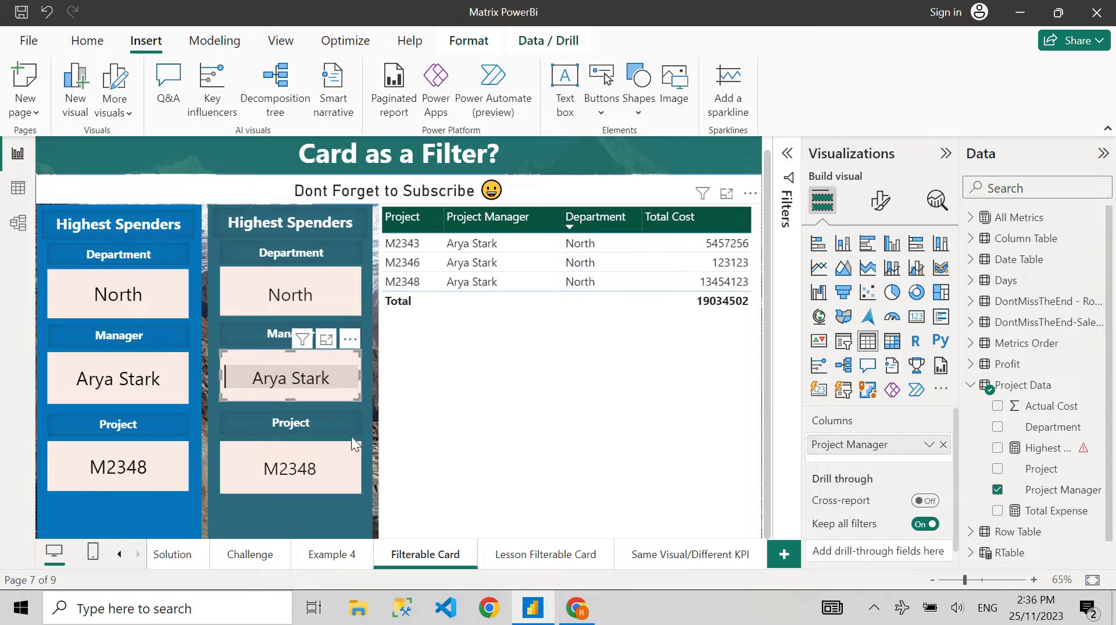
left_click(280, 475)
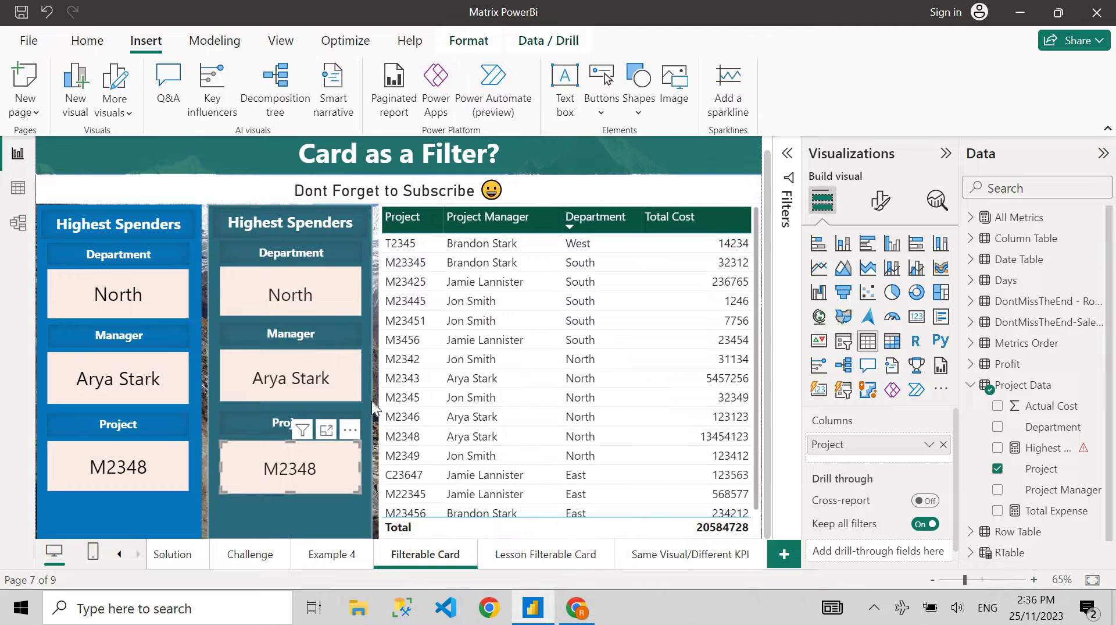
Go to the Example 4 page, view the YouTube channel page in Chrome, and return to the Power BI report
key("ctrl+Page_Up")
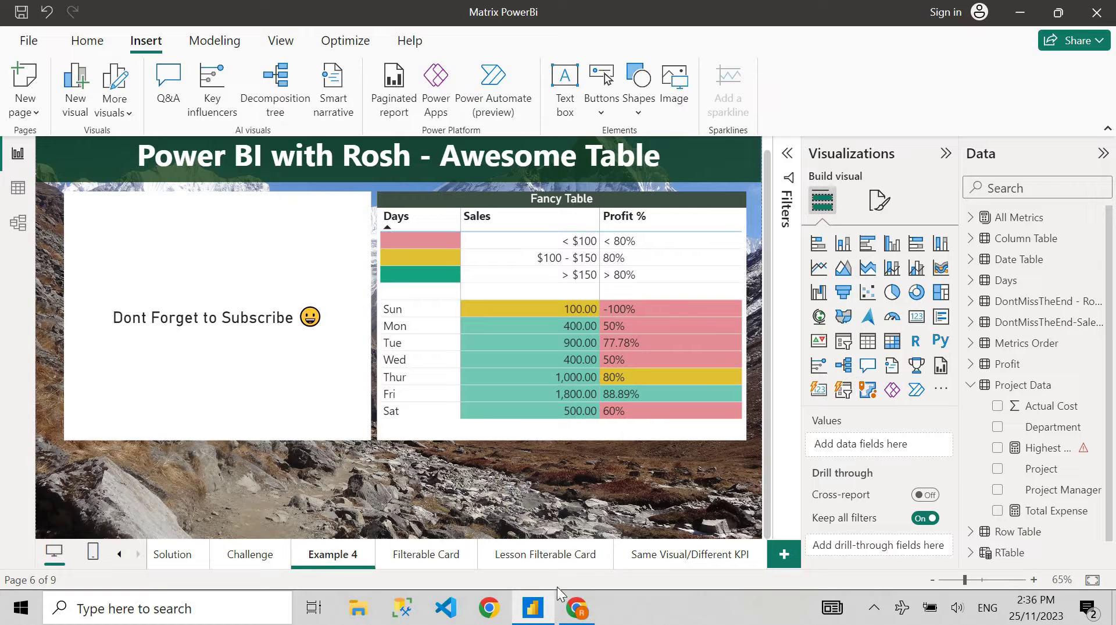
left_click(578, 607)
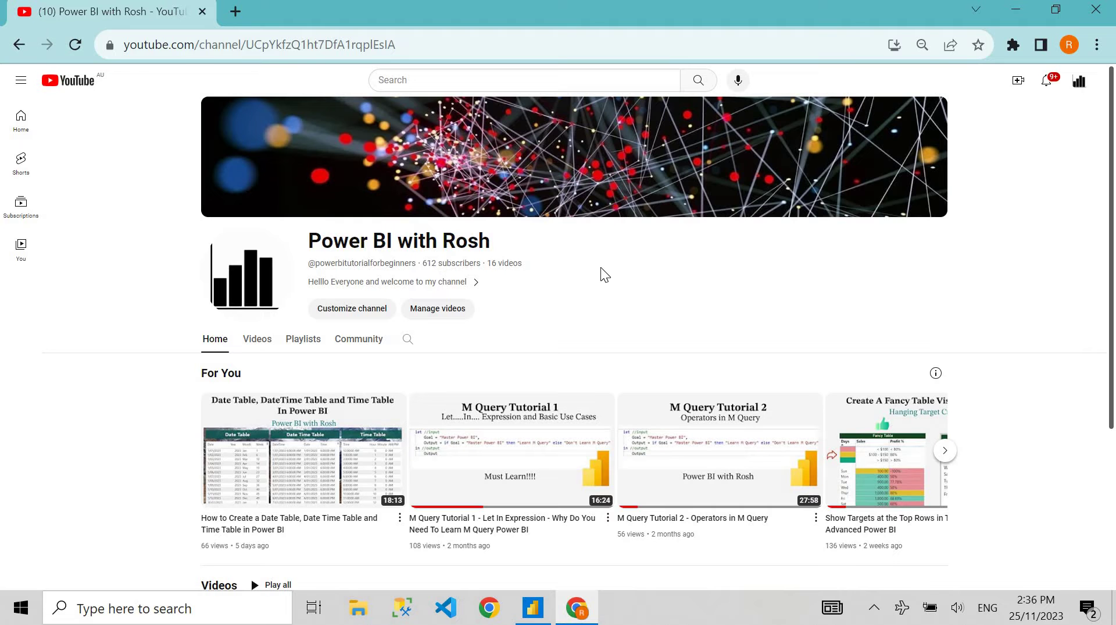
left_click(579, 609)
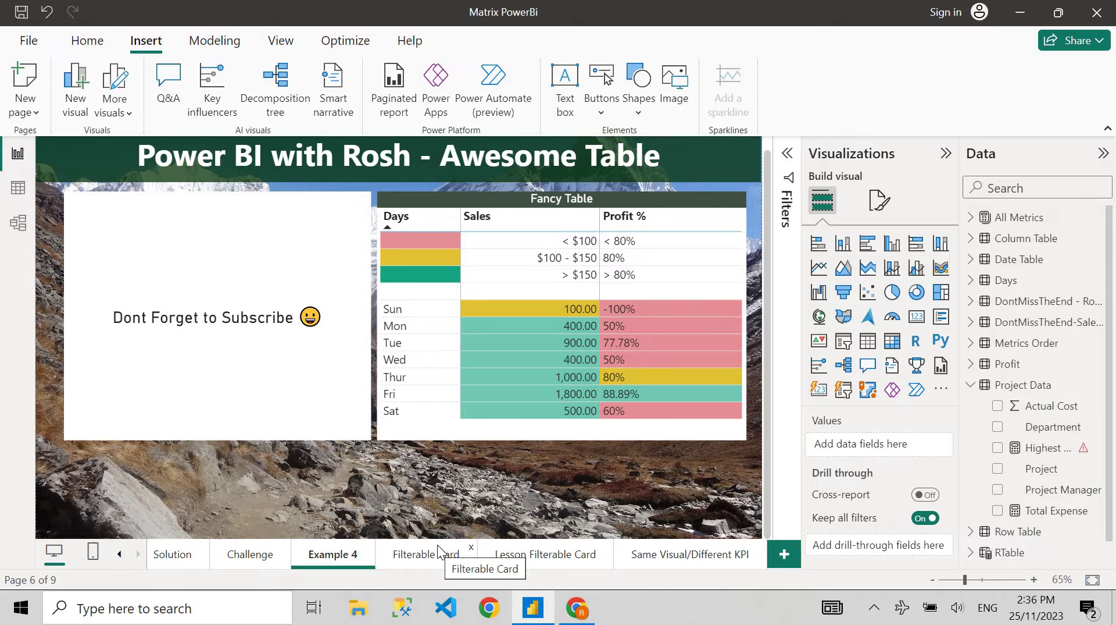
On the Lesson Filterable Card page, insert a rectangle and fit it beneath the Department header in the green Highest Spenders panel
left_click(545, 553)
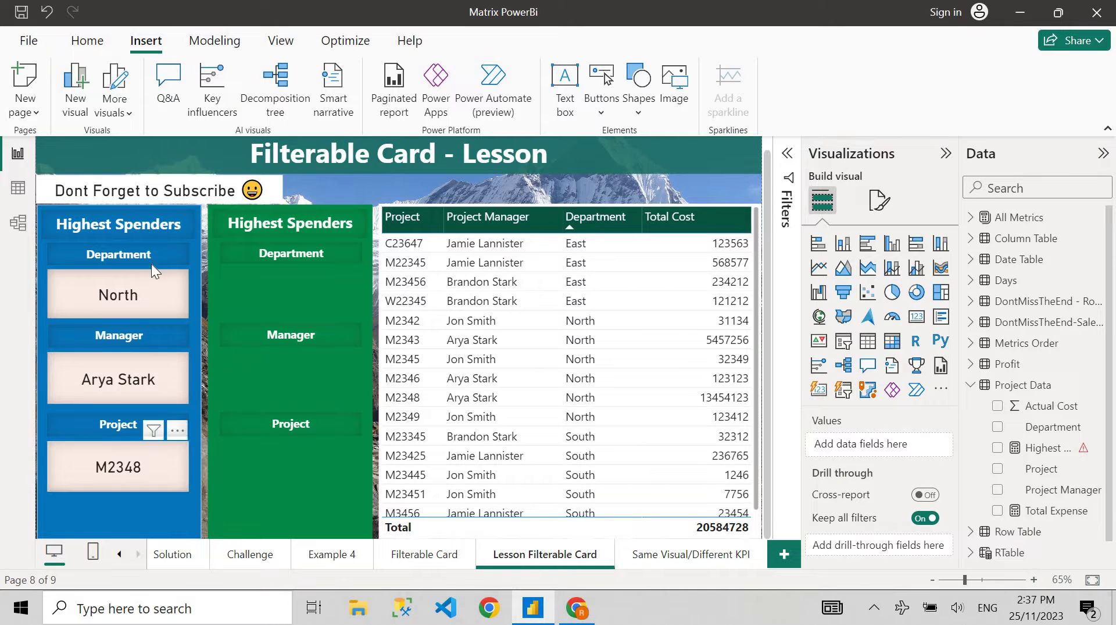
left_click(598, 117)
left_click(637, 102)
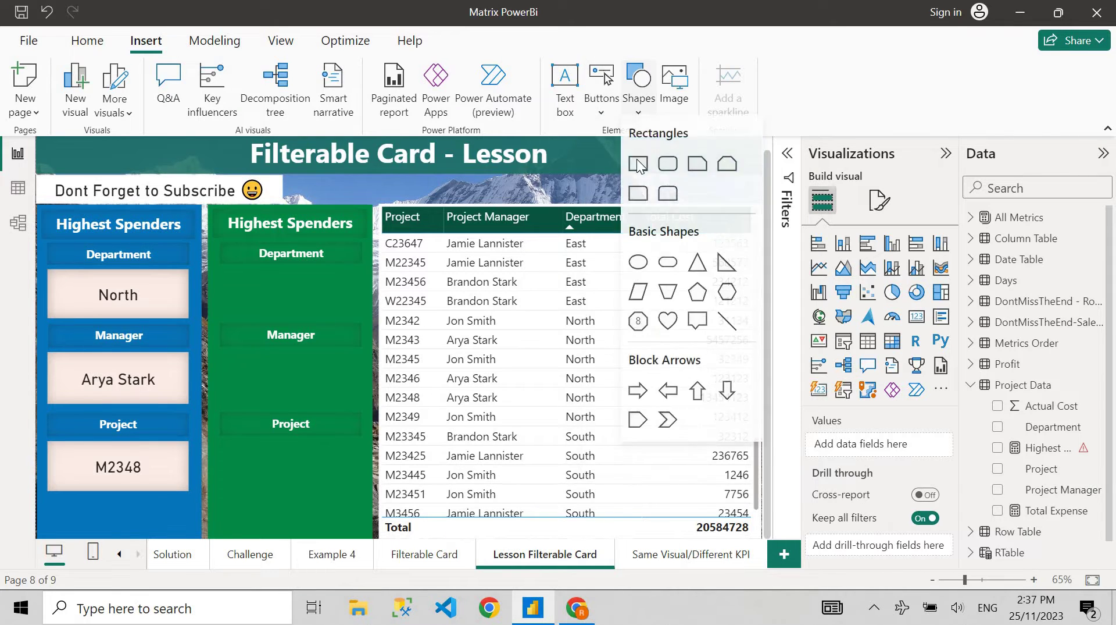
left_click(653, 172)
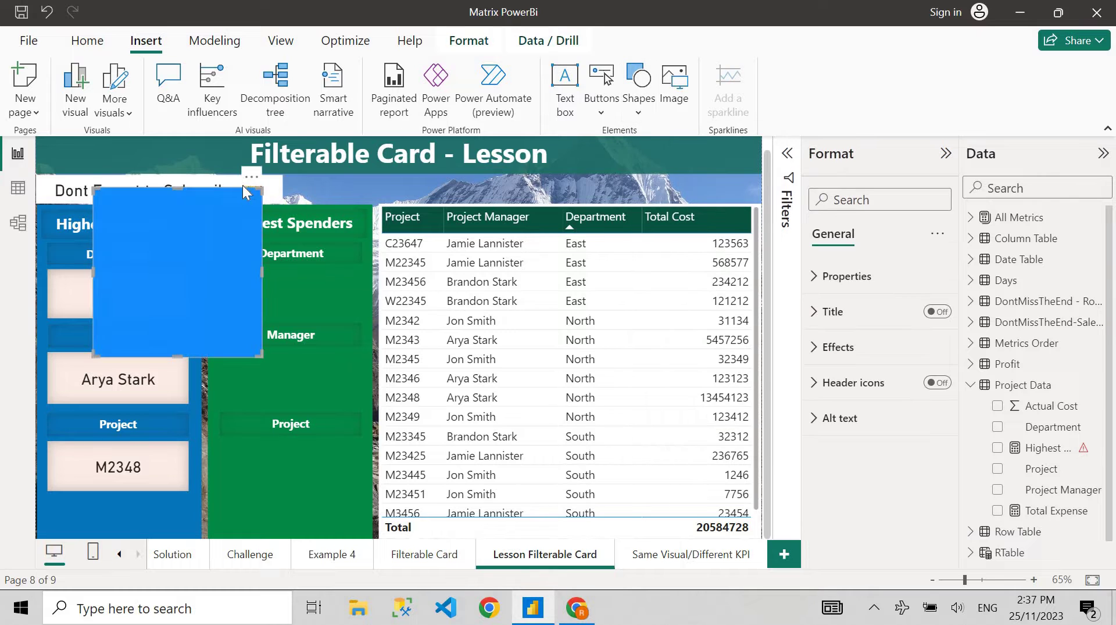
left_click_drag(243, 192, 379, 250)
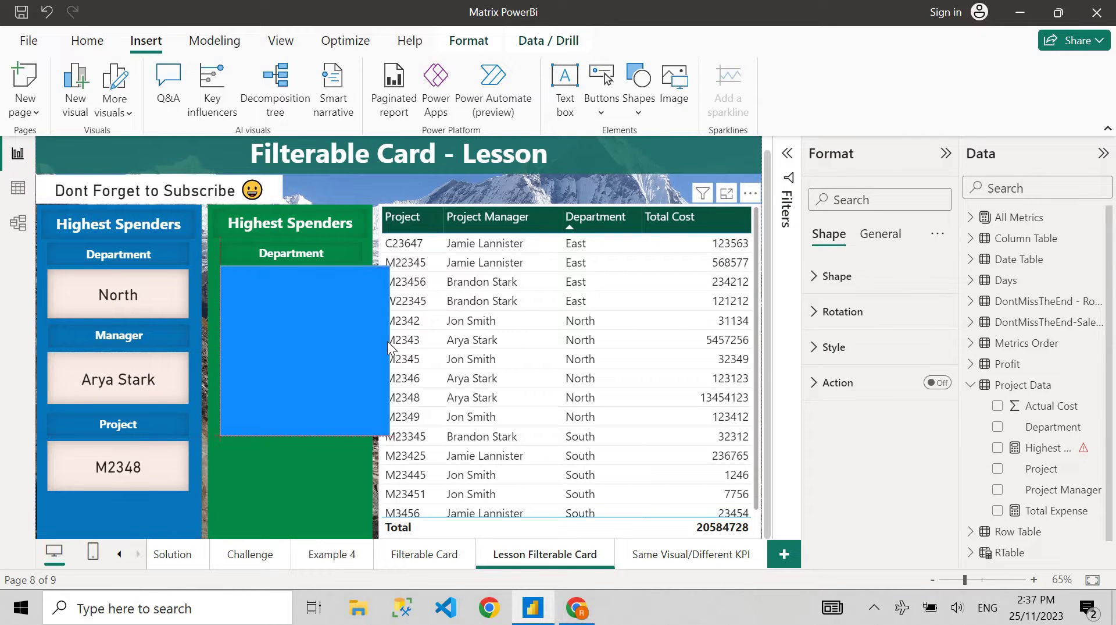
left_click_drag(382, 434, 361, 322)
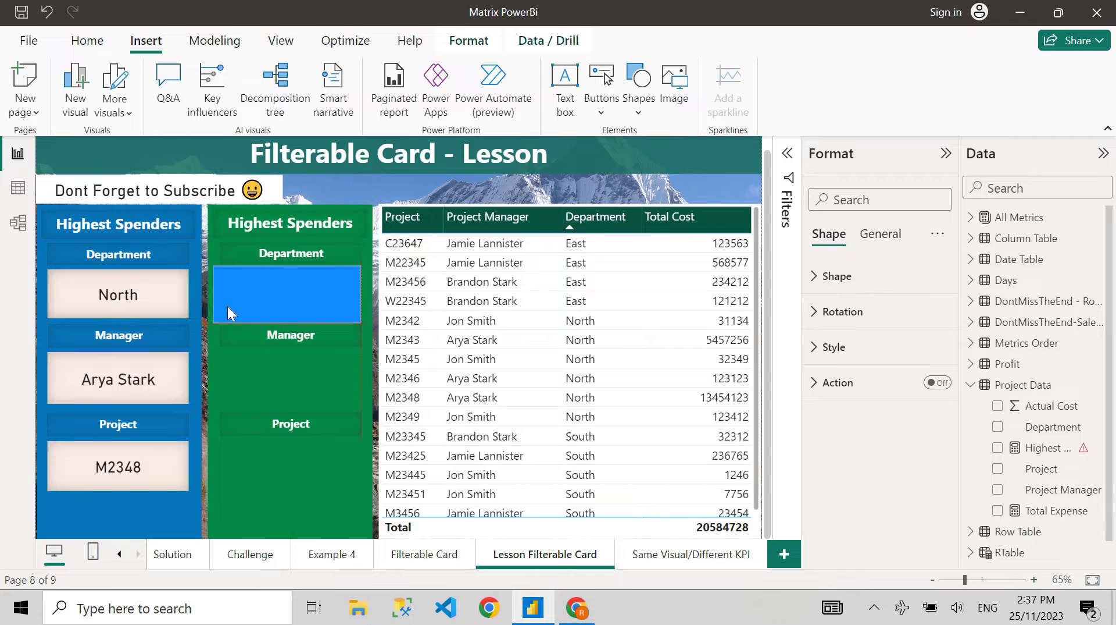
left_click_drag(214, 294, 221, 294)
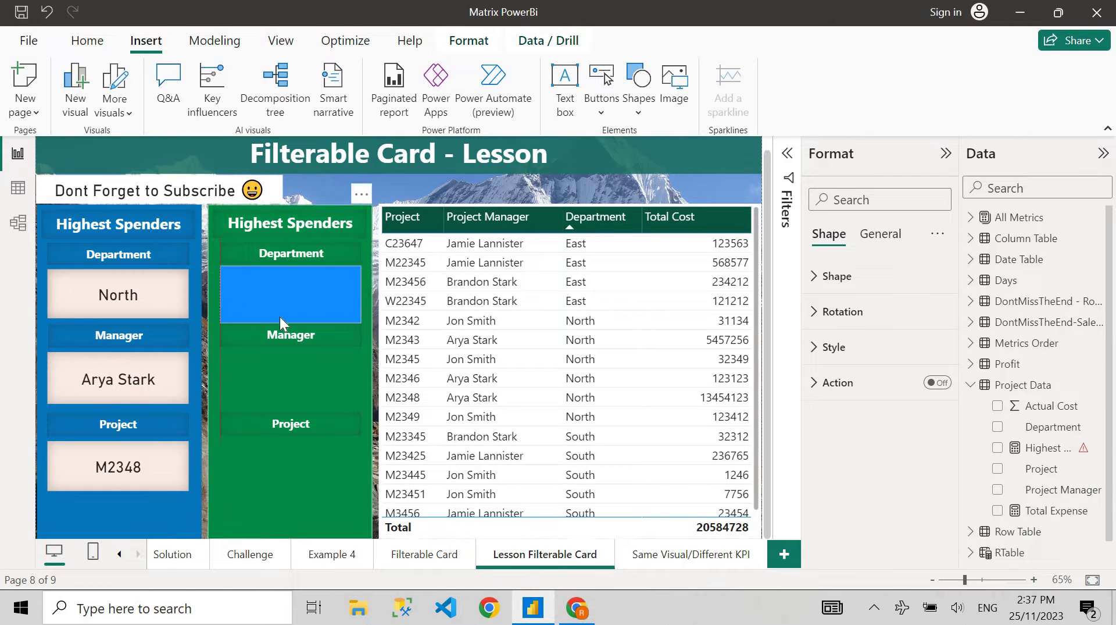
left_click(326, 308)
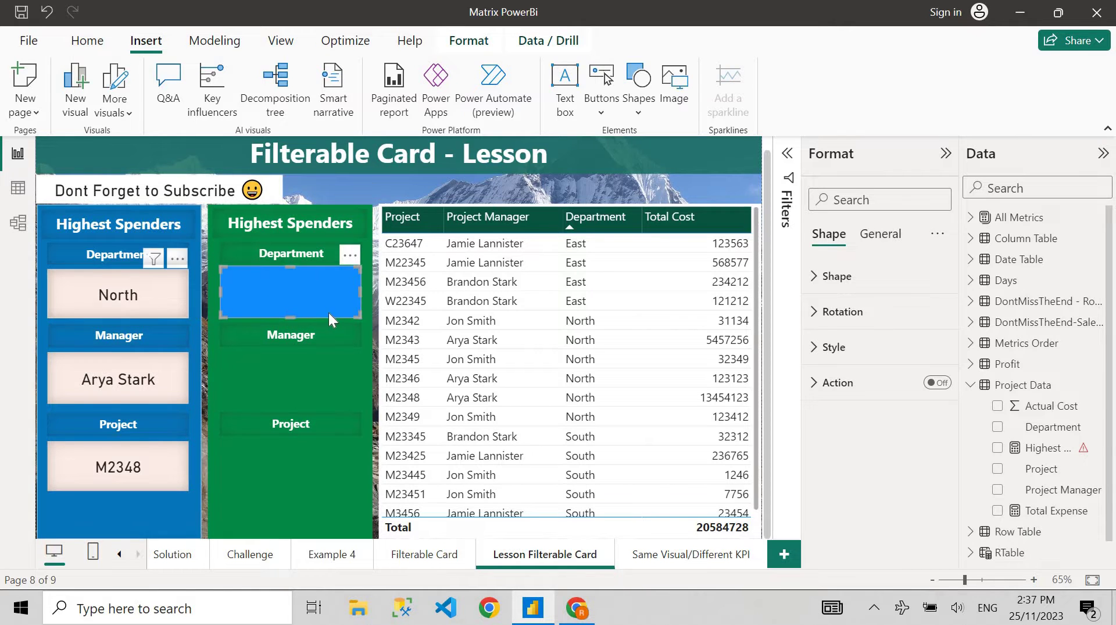
Set the fill of the rectangle beneath the green Department header to the recent light pink color
left_click(891, 346)
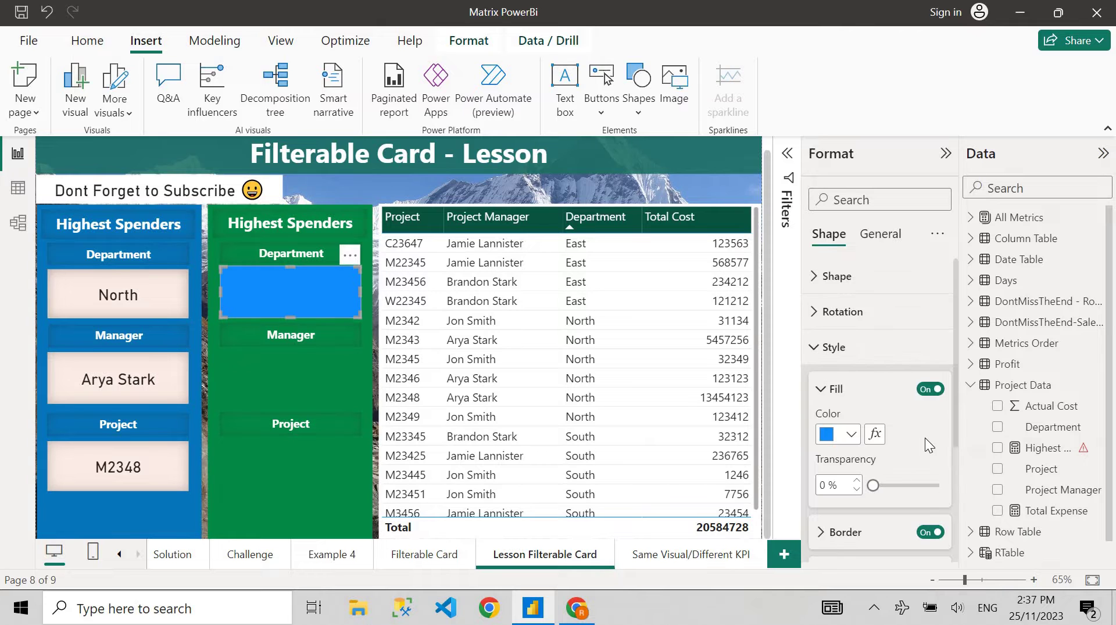
left_click(847, 434)
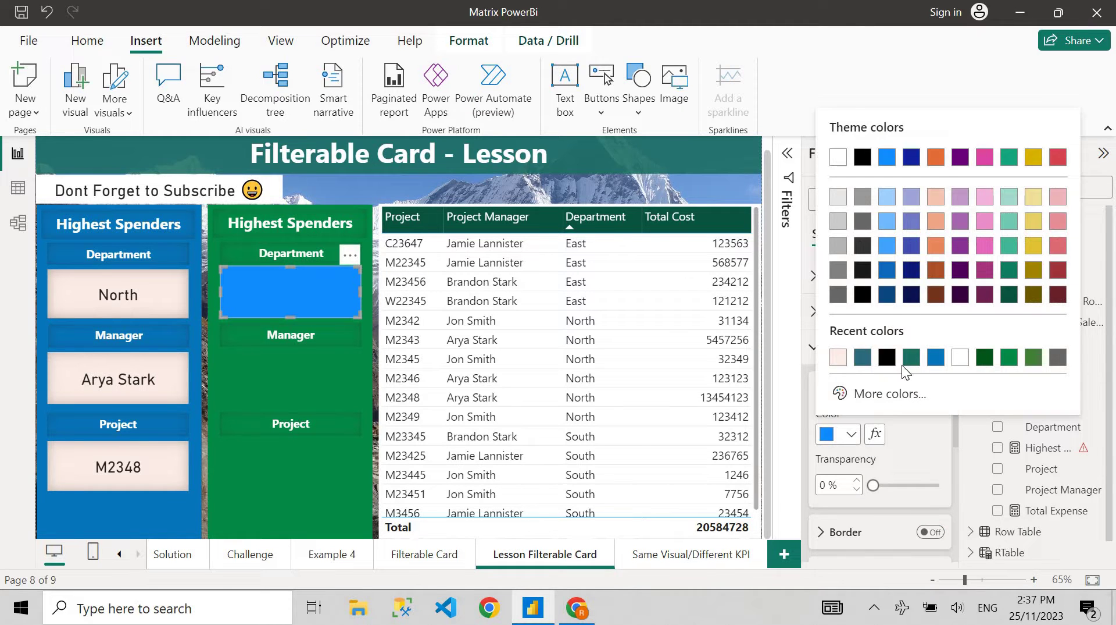
left_click(841, 364)
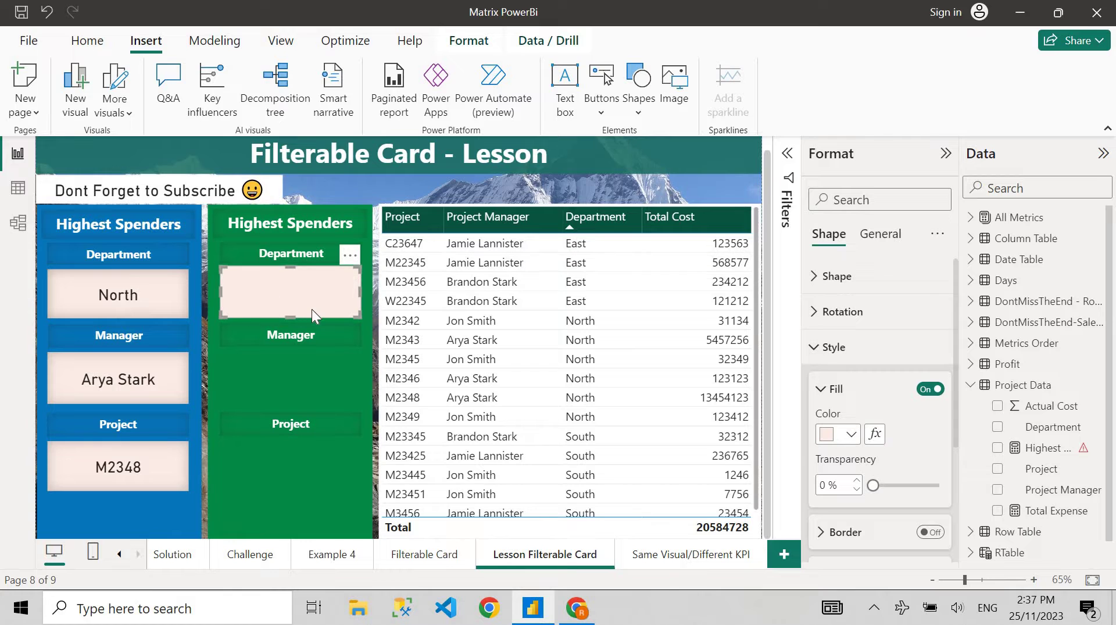
Duplicate the light pink rectangle twice and place the copies beneath the Manager and Project headers in the green panel
key("ctrl+c")
key("ctrl+v")
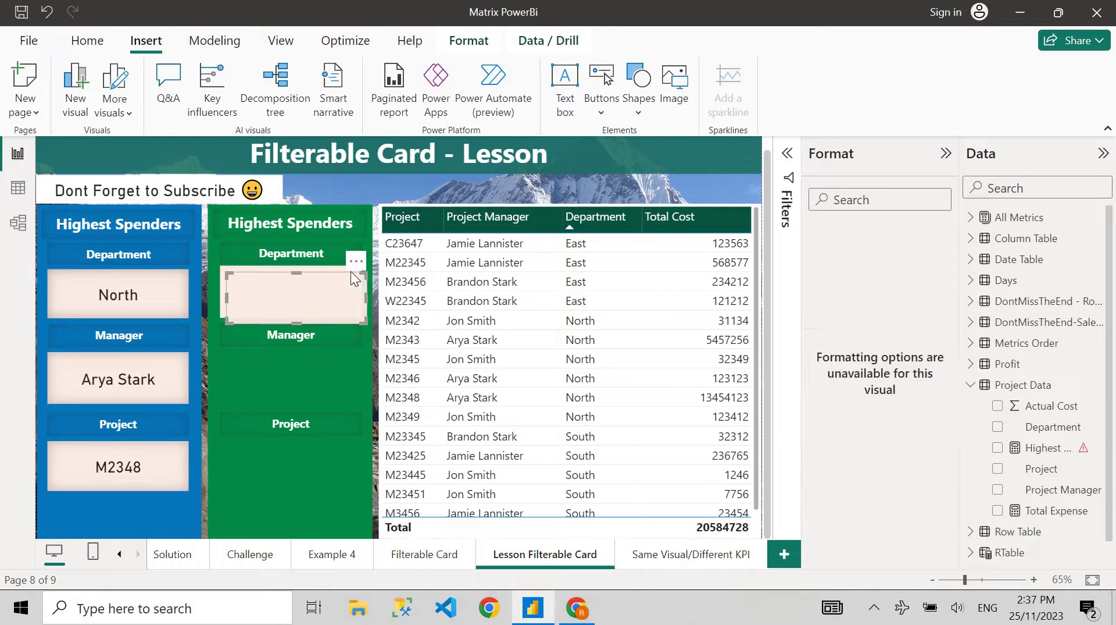
left_click_drag(343, 311, 346, 434)
key("ctrl+v")
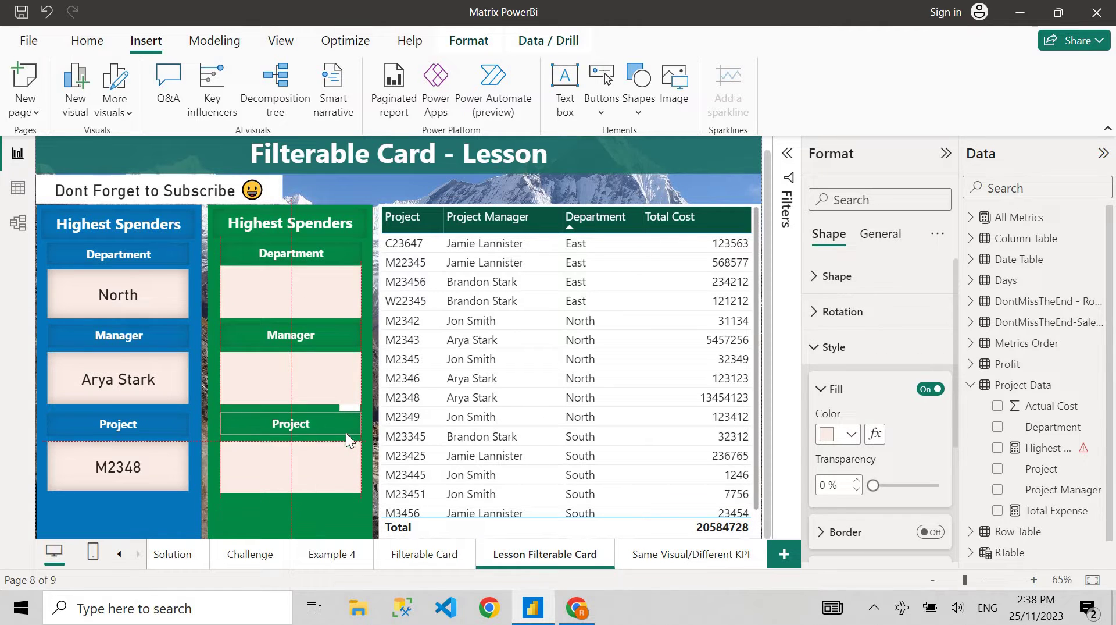
left_click(513, 180)
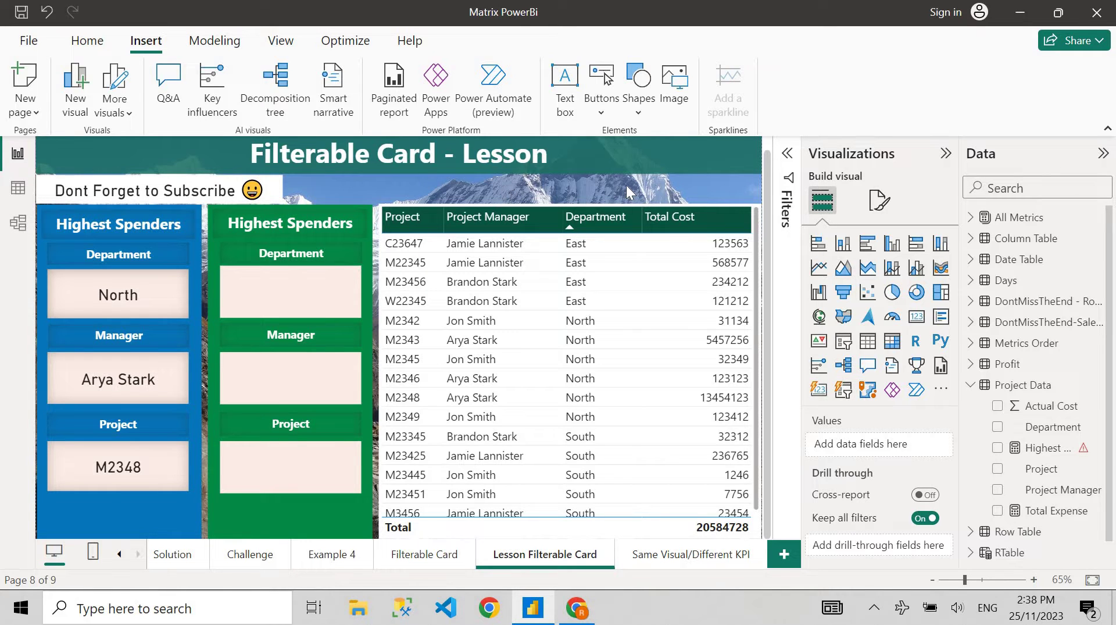
Insert a table visual beside the green panel and add the Department field from Project Data as its column
left_click(868, 340)
left_click_drag(181, 233, 385, 318)
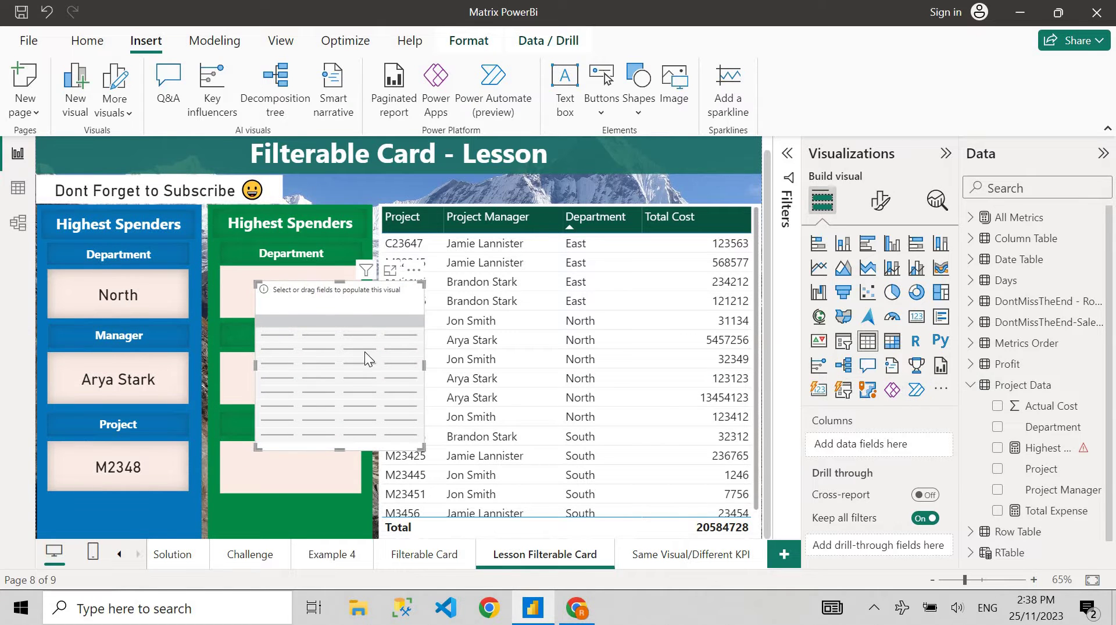
mouse_move(330, 326)
left_mouse_down()
mouse_move(496, 368)
mouse_move(487, 344)
mouse_move(441, 322)
left_mouse_up()
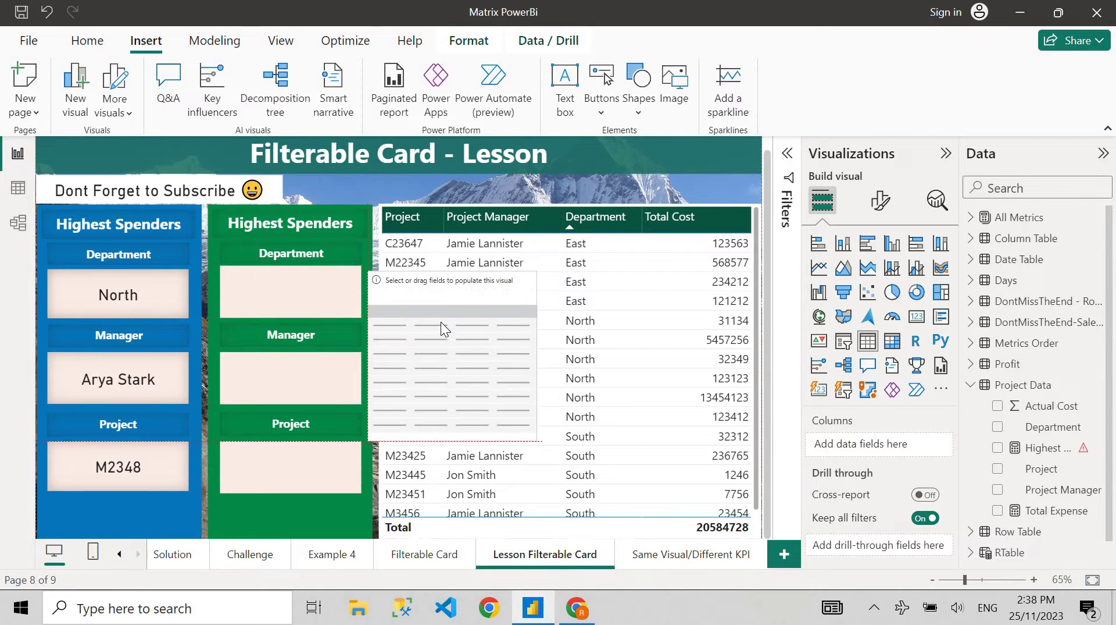
left_click_drag(1032, 415, 866, 445)
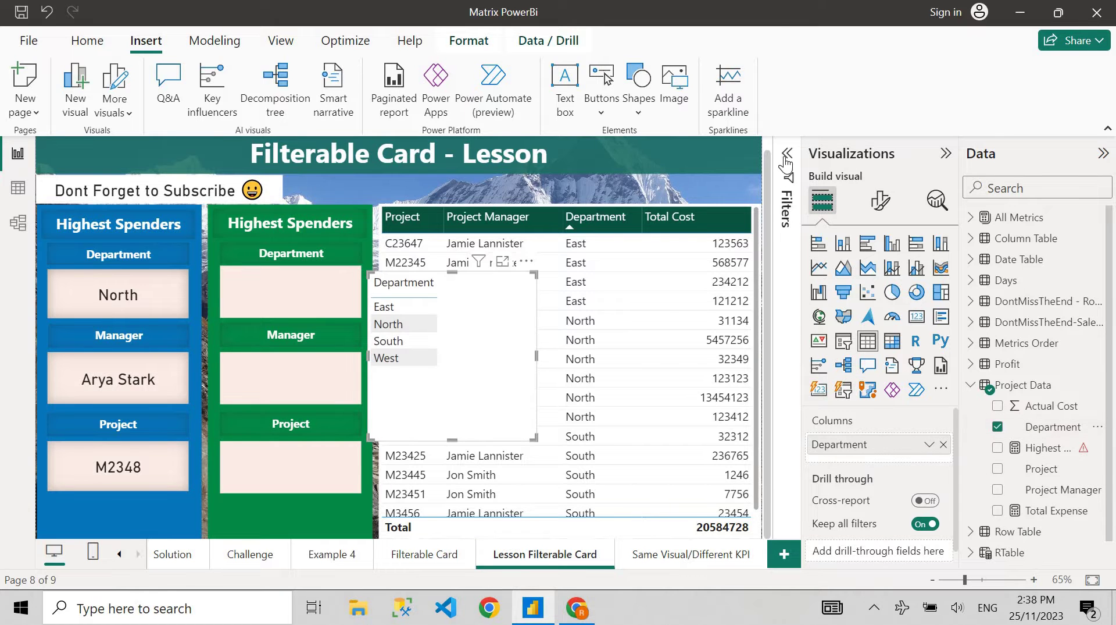
Filter the new Department table to show only North using basic filtering on the visual
left_click(785, 177)
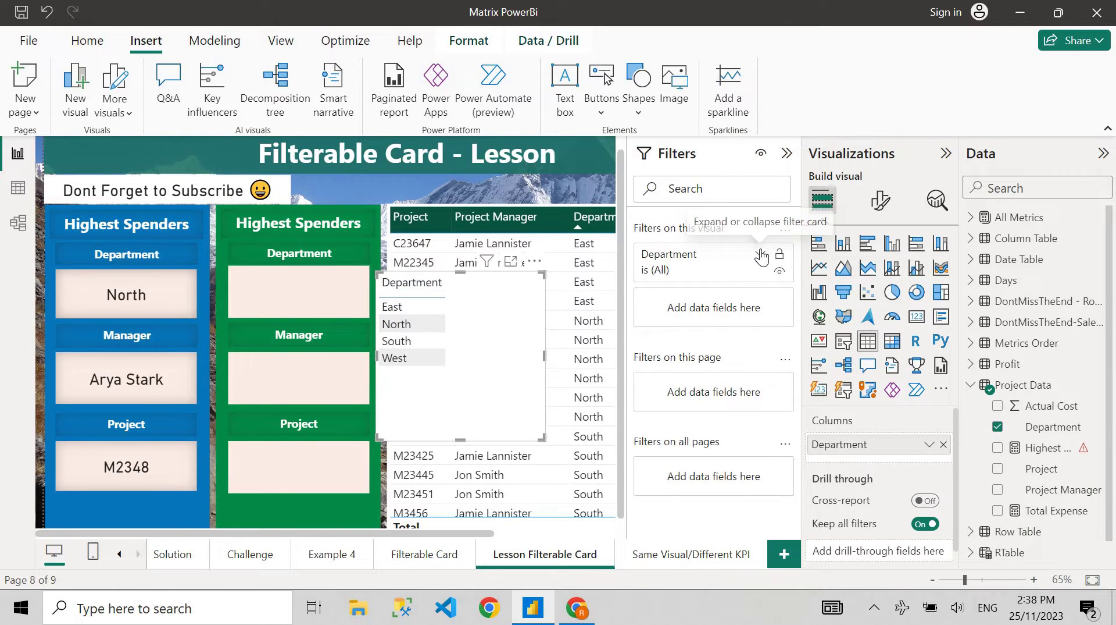
left_click(760, 254)
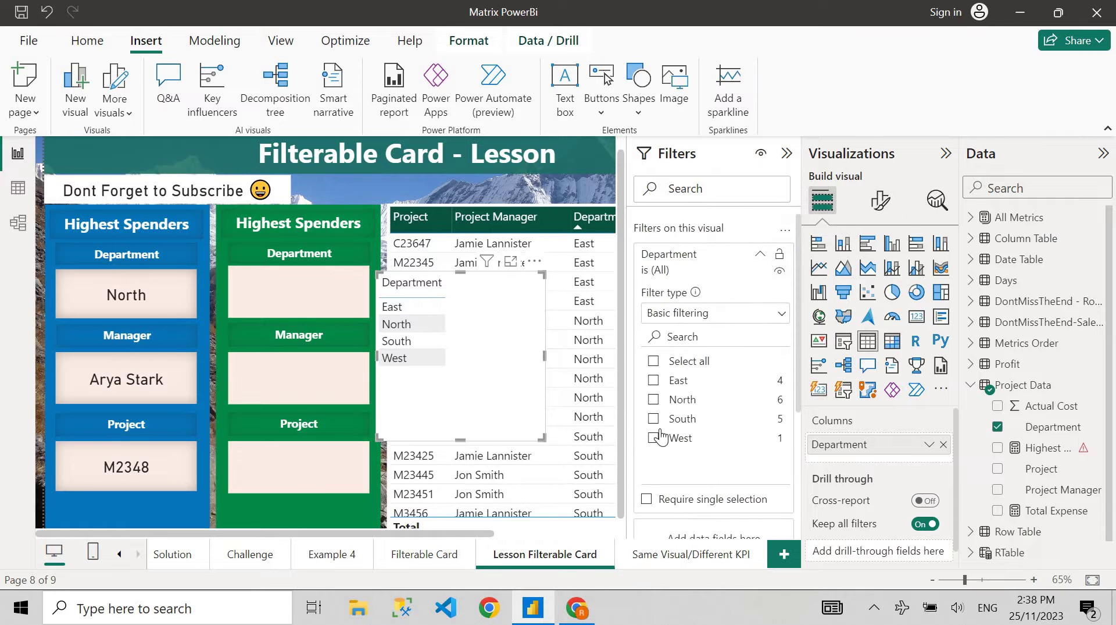
left_click(654, 399)
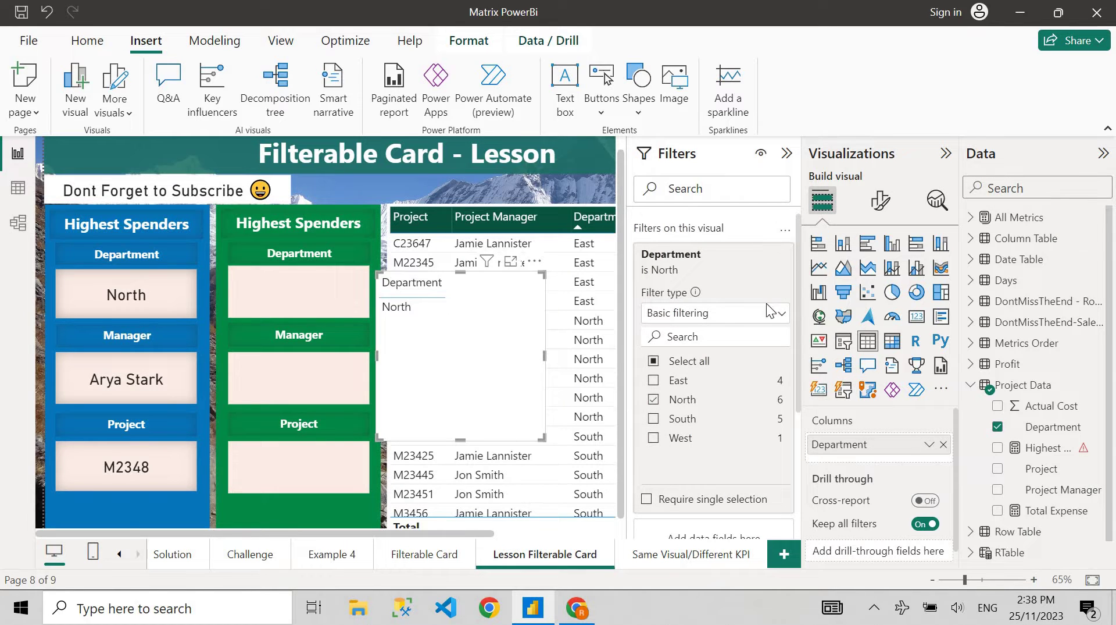
left_click(762, 260)
left_click(787, 153)
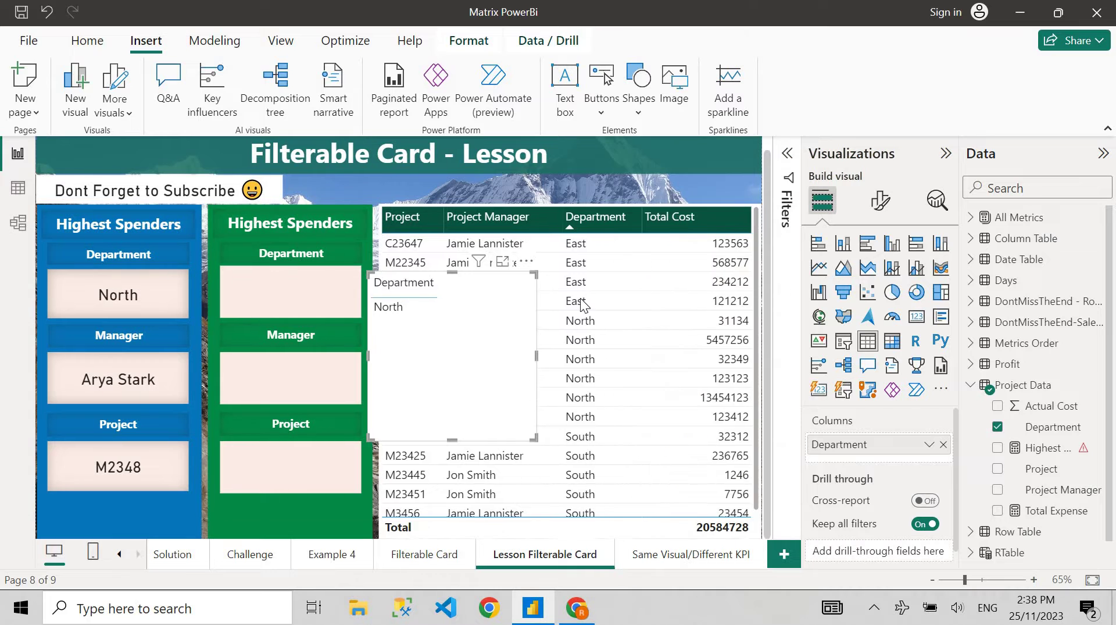
Move the Department table over the pink rectangle beneath the green Department header and resize it to match
left_click_drag(504, 300, 368, 296)
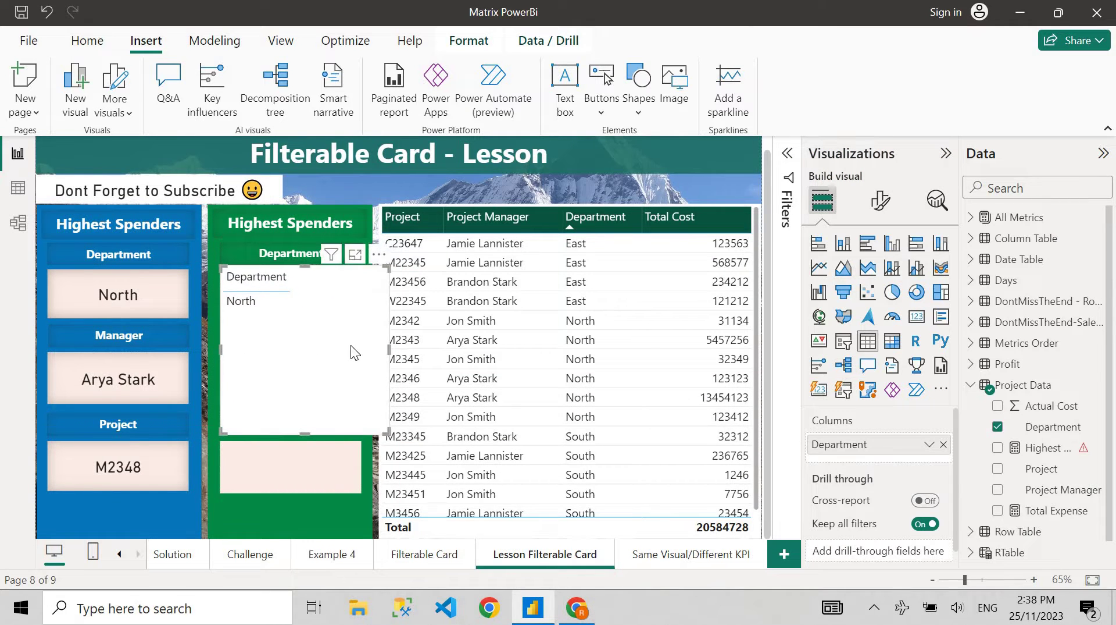
left_click_drag(389, 433, 352, 317)
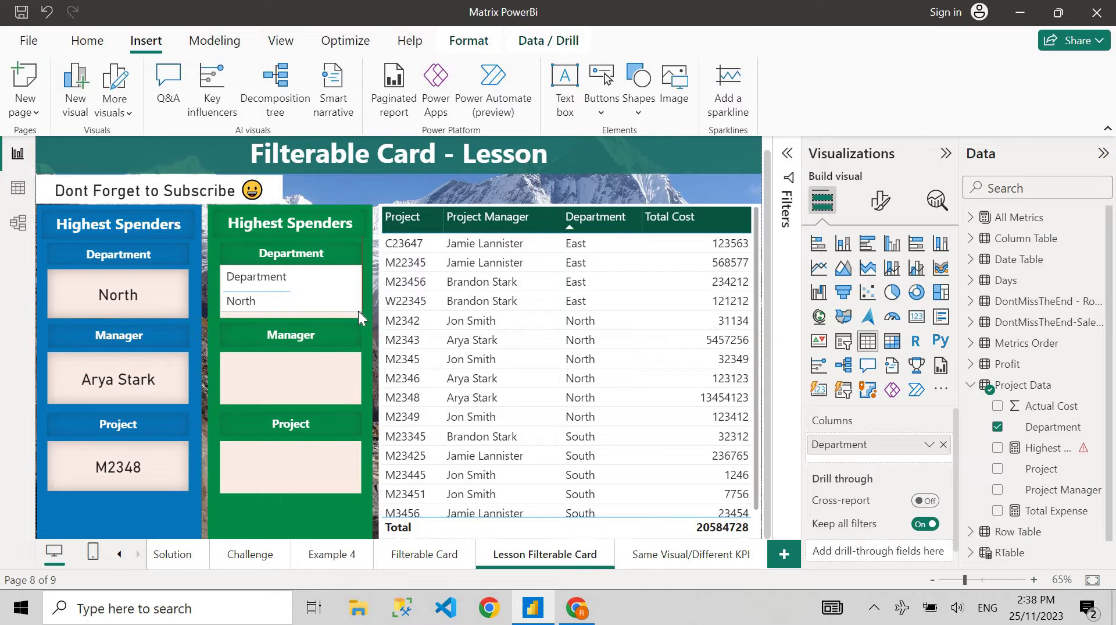
Widen the Department column to span the full width of the small Department table in the green panel
left_click(353, 276)
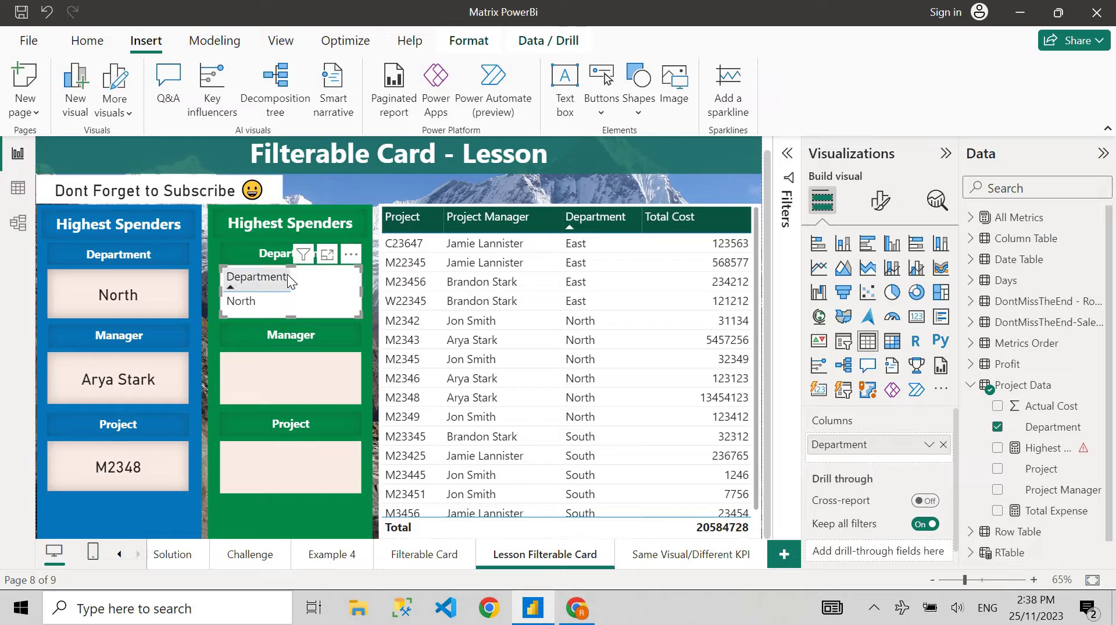
left_click_drag(289, 276, 356, 280)
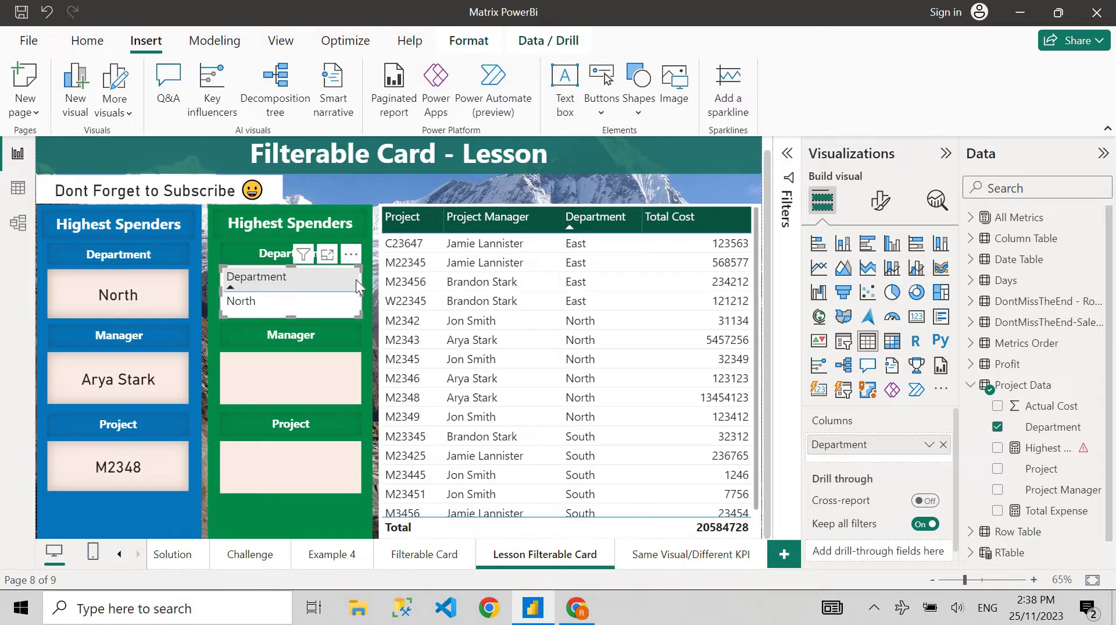
left_click_drag(352, 278, 354, 282)
Set the style preset of the green panel's Department table to None
left_click(881, 200)
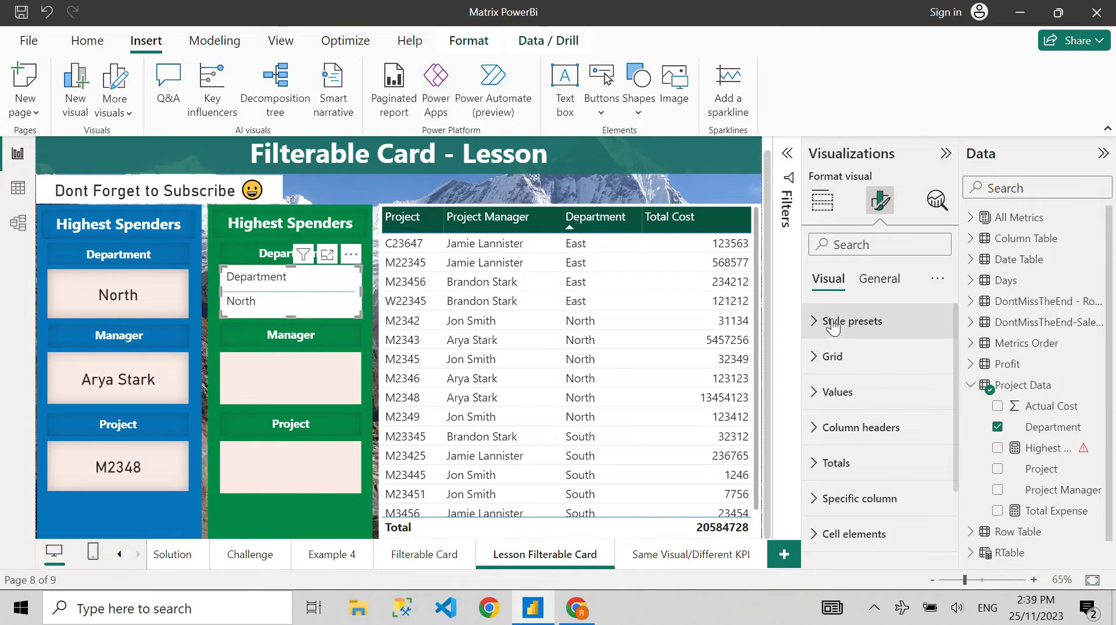
left_click(849, 321)
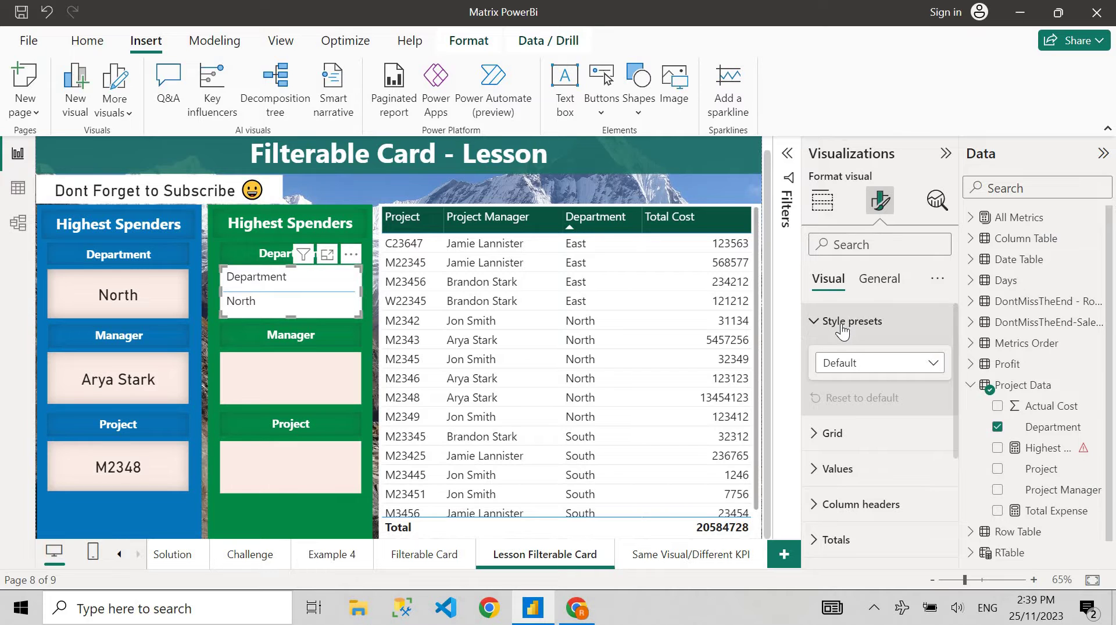
left_click(863, 360)
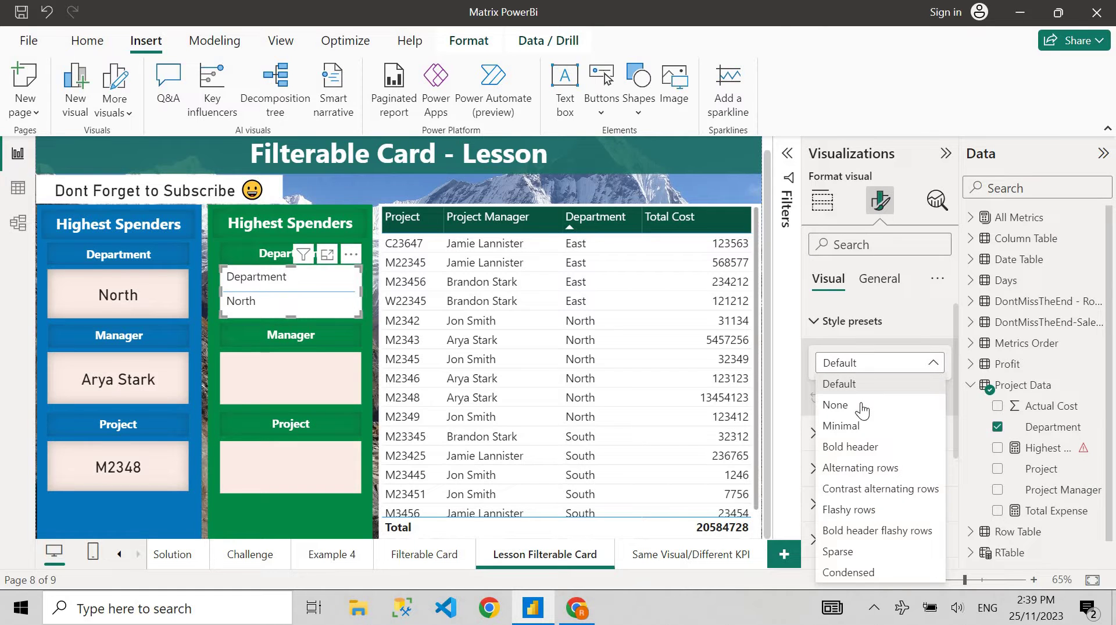
left_click(857, 406)
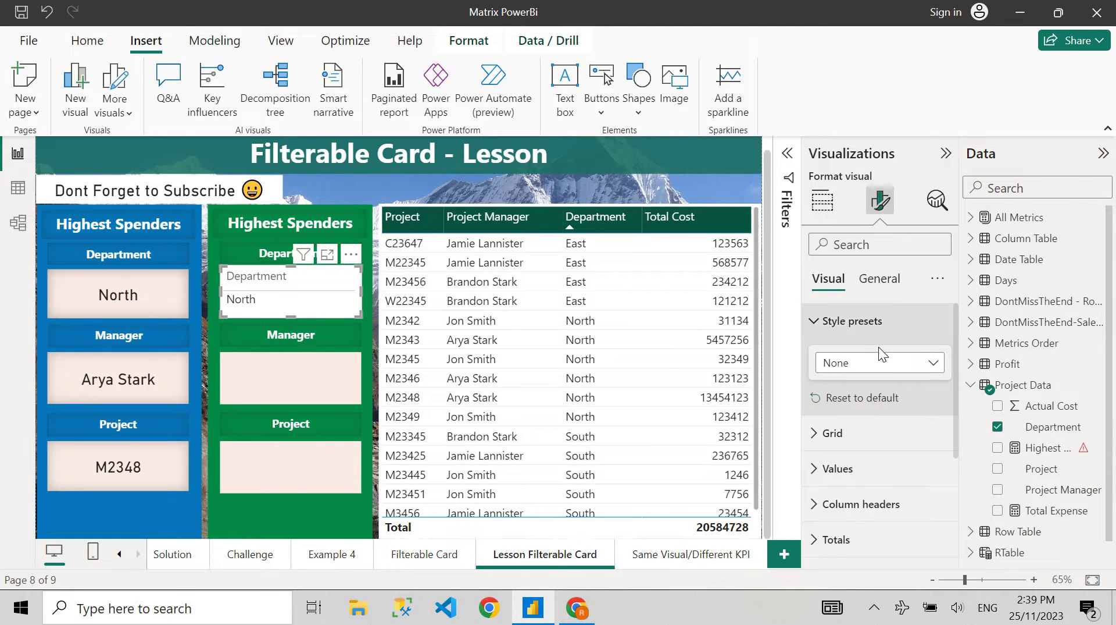
Turn off the Department table's background so the pink rectangle behind it shows through
left_click(879, 280)
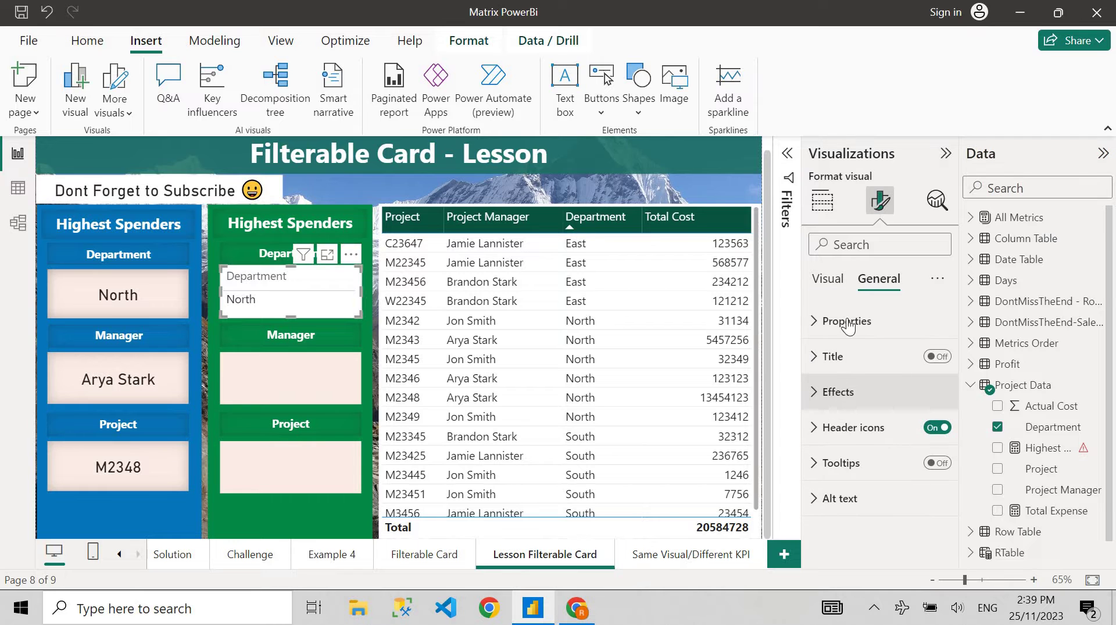
left_click(837, 398)
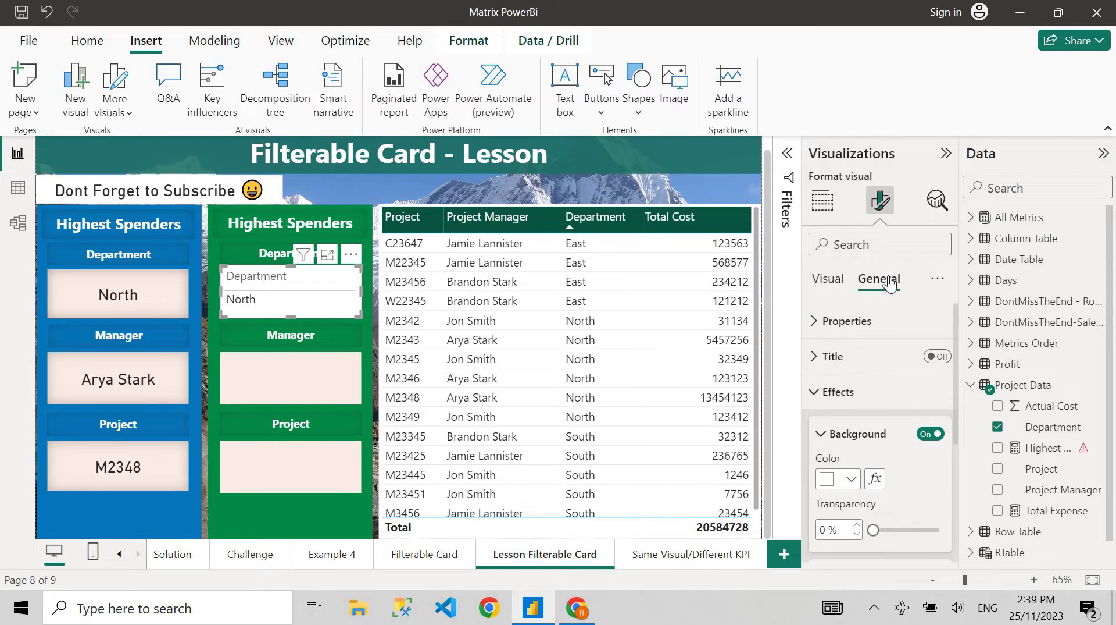
left_click(929, 434)
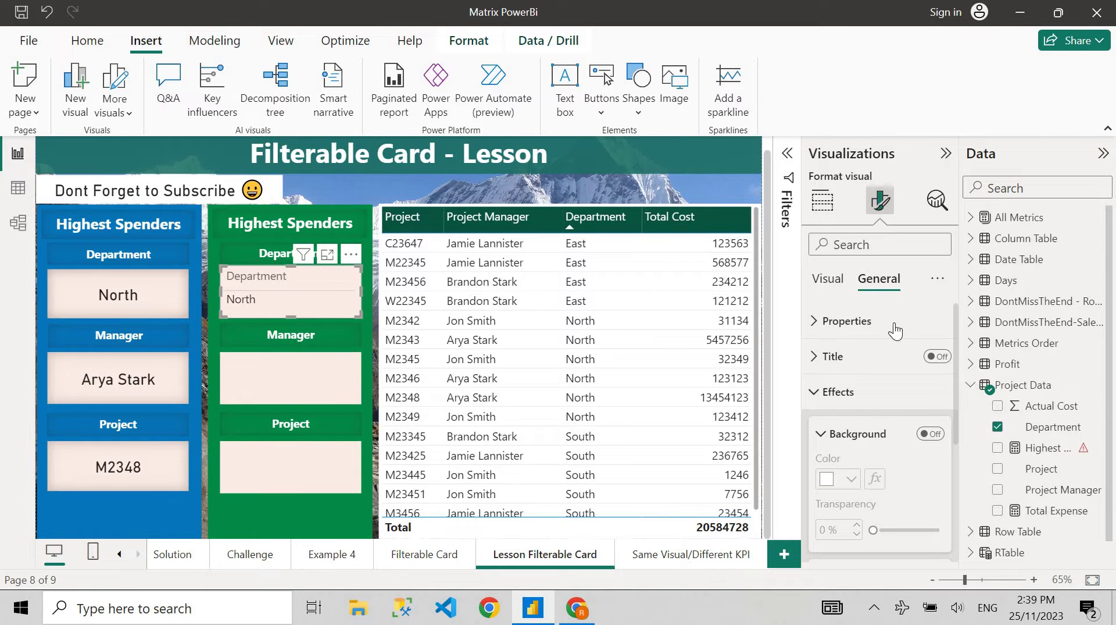
Try the Default style preset on the Department table for comparison and switch it back to None
left_click(828, 284)
left_click(847, 367)
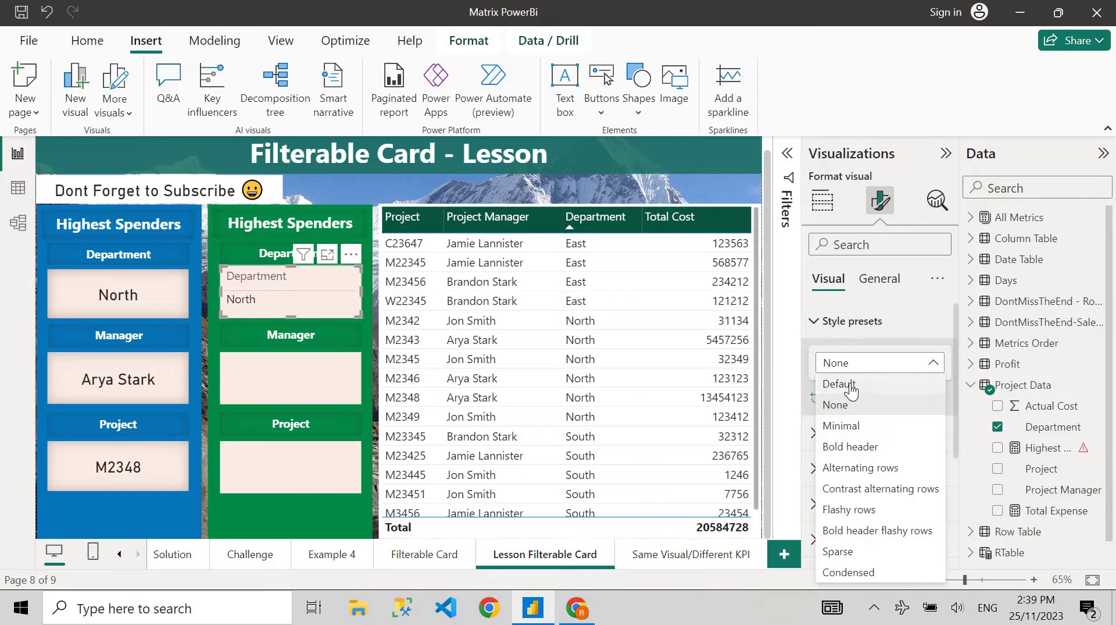
left_click(841, 384)
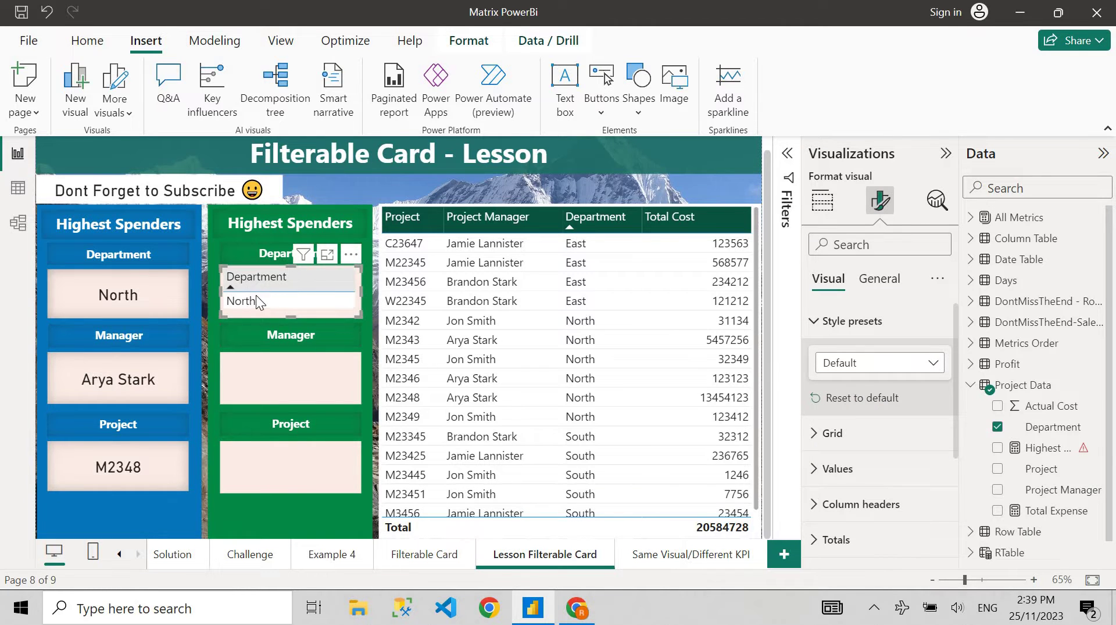
left_click(841, 365)
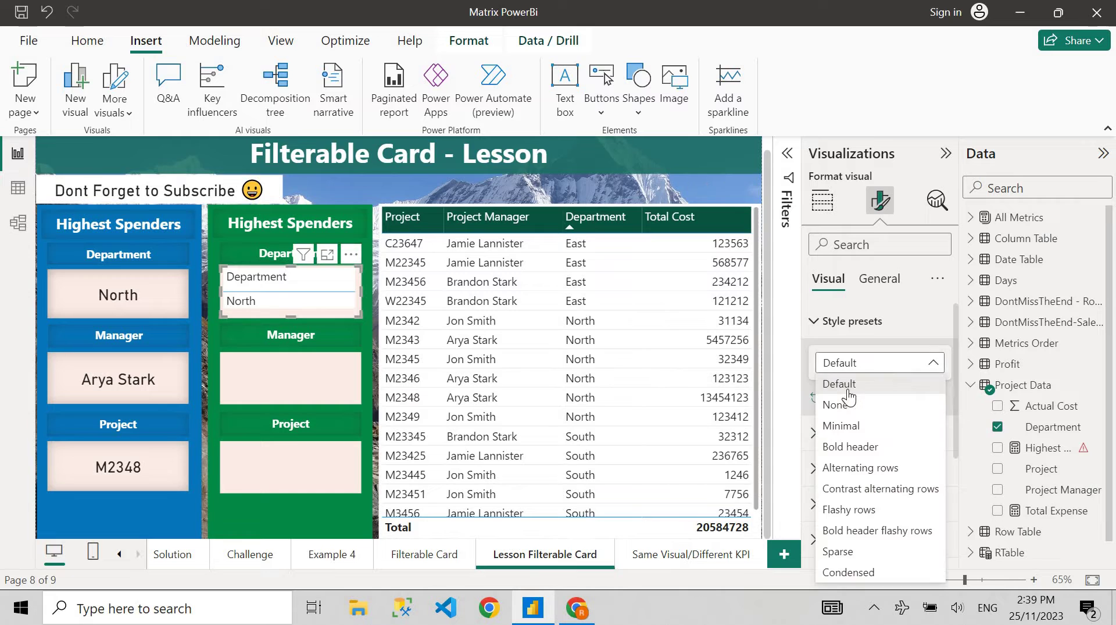
left_click(850, 405)
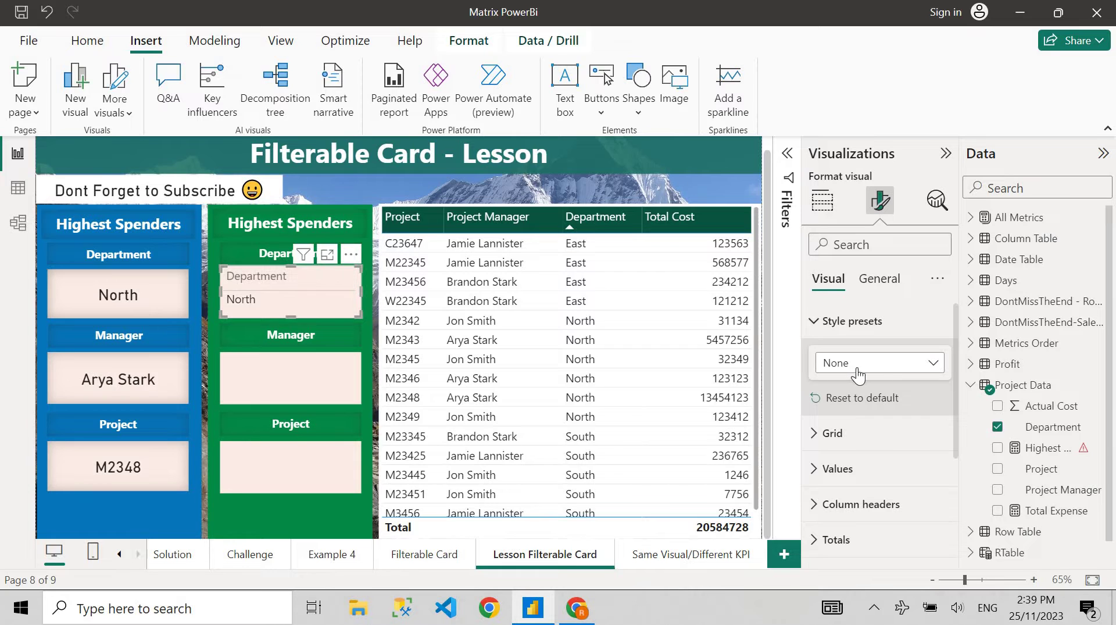
Set the grid border color of the Department table to the light pink used by the rectangle
left_click(888, 287)
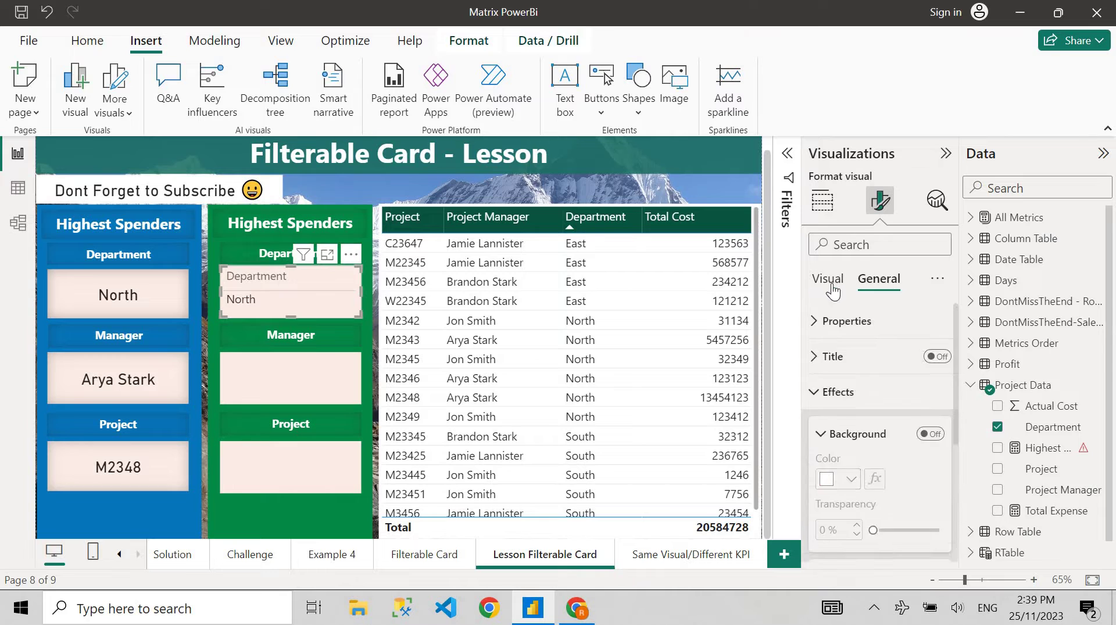
left_click(831, 288)
scroll(875, 381, "down", 1)
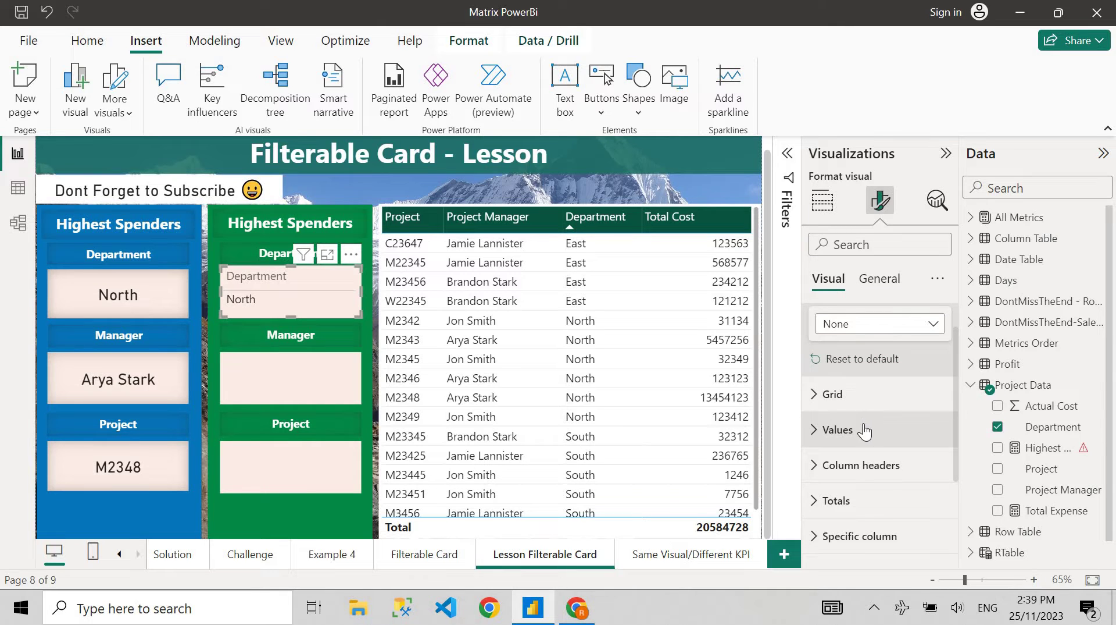
scroll(828, 349, "up", 1)
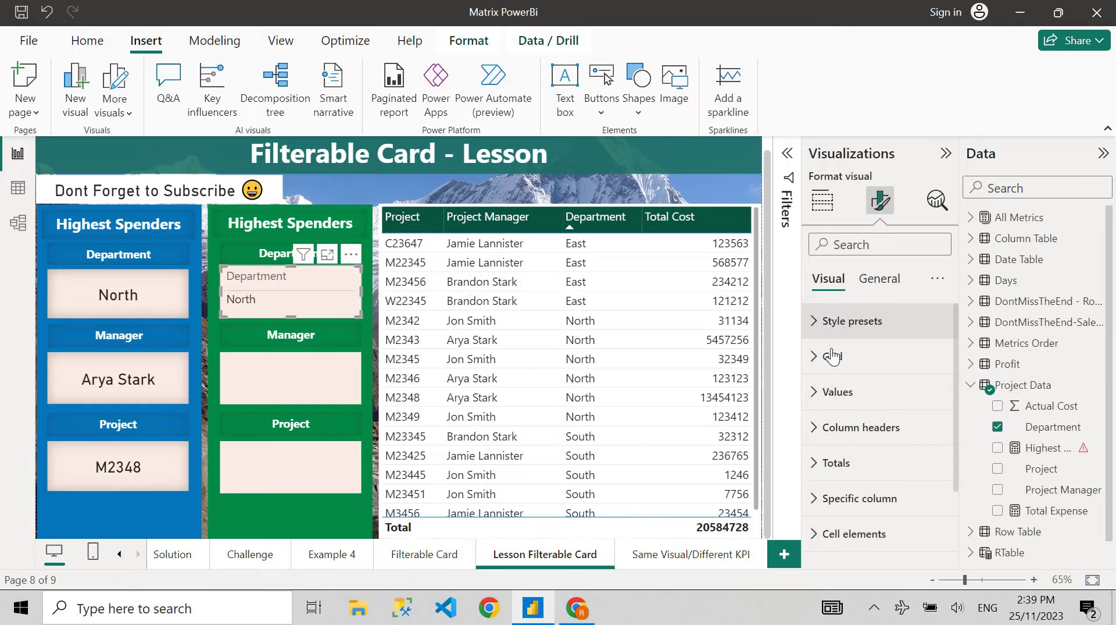
left_click(836, 359)
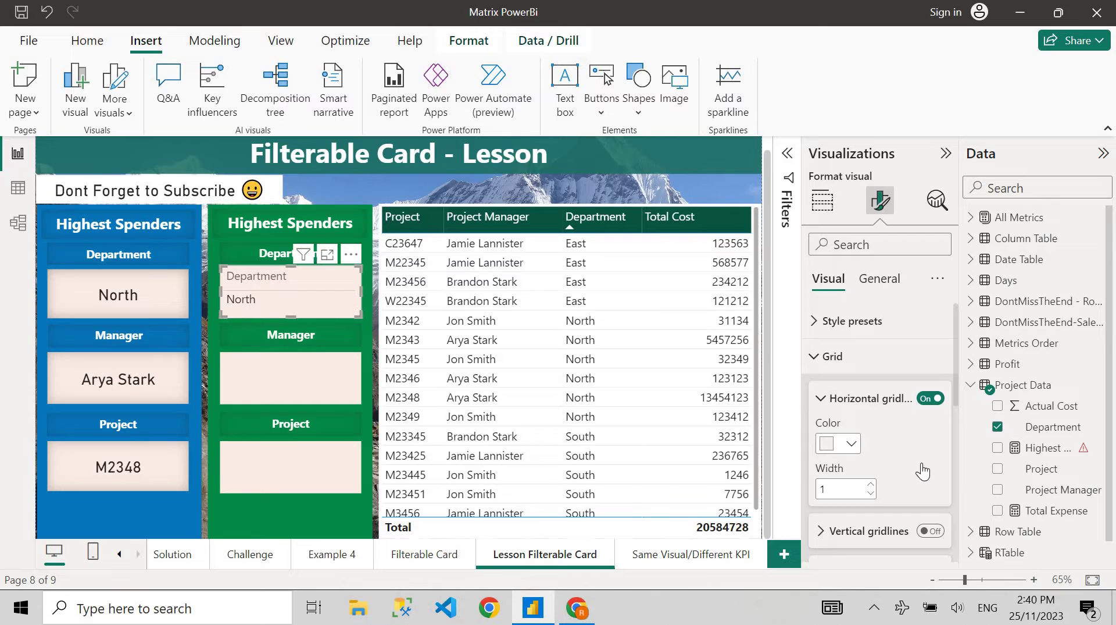
scroll(923, 471, "down", 2)
scroll(902, 431, "up", 1)
left_click(821, 359)
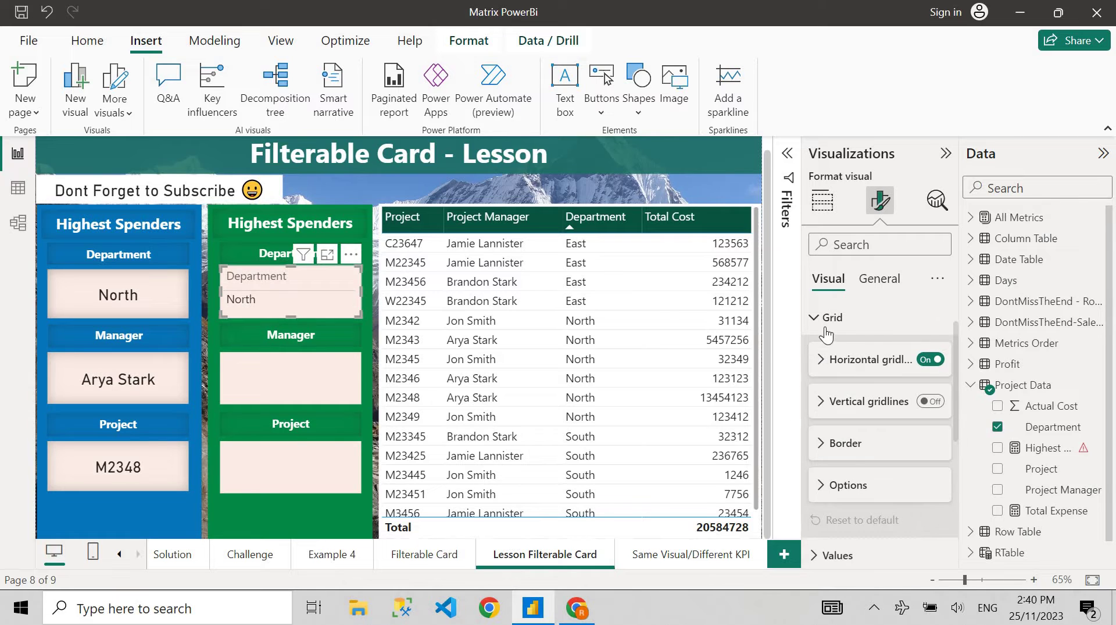
left_click(826, 446)
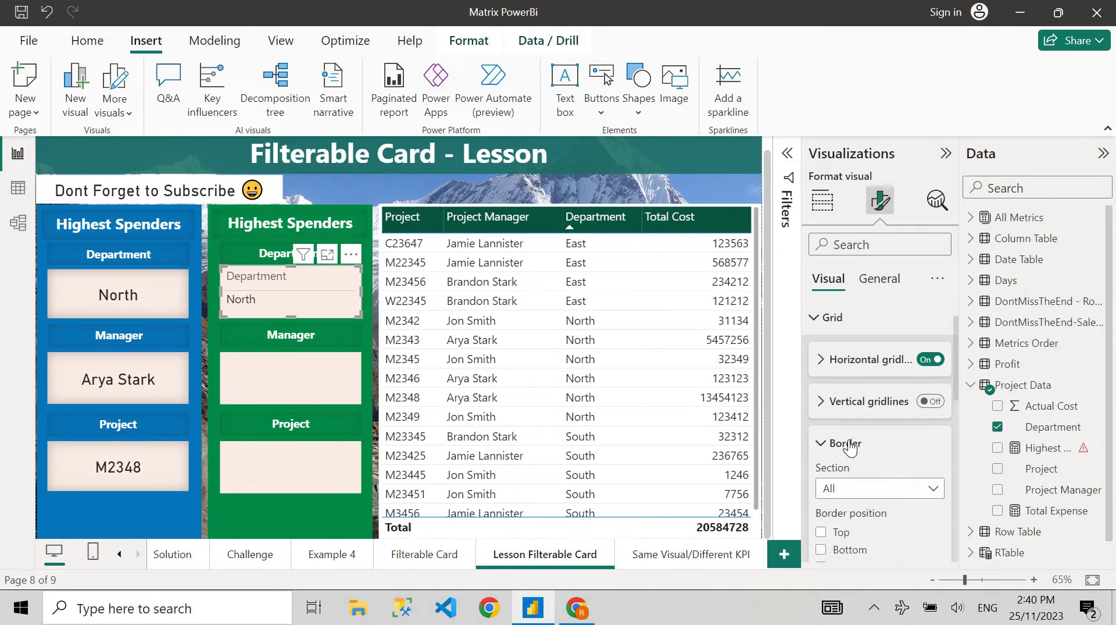
scroll(882, 445, "down", 2)
scroll(882, 445, "down", 2)
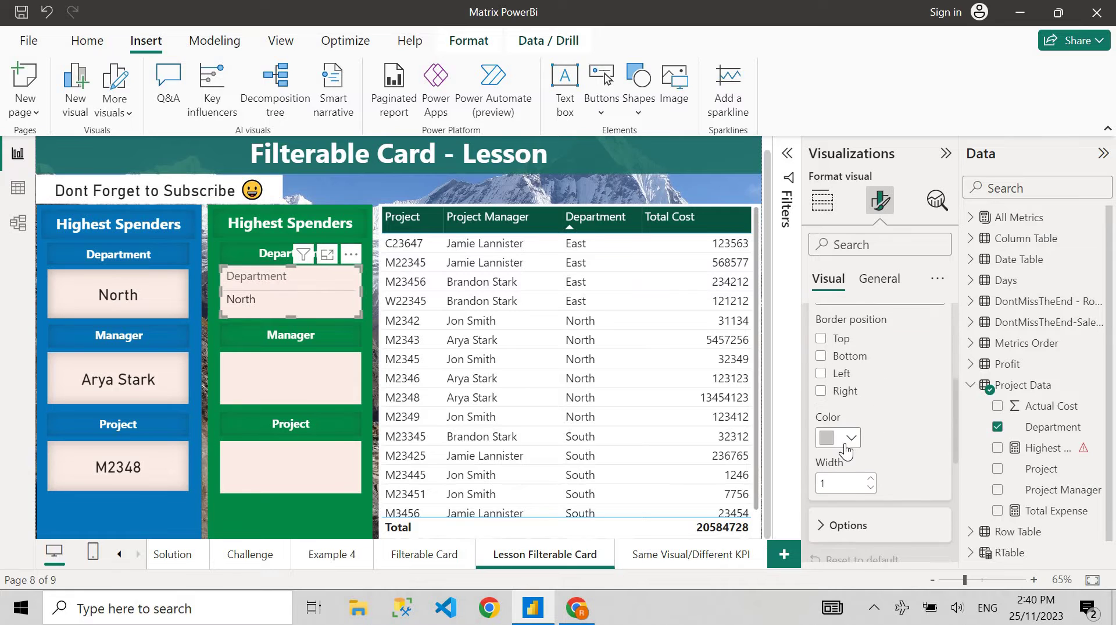
left_click(851, 437)
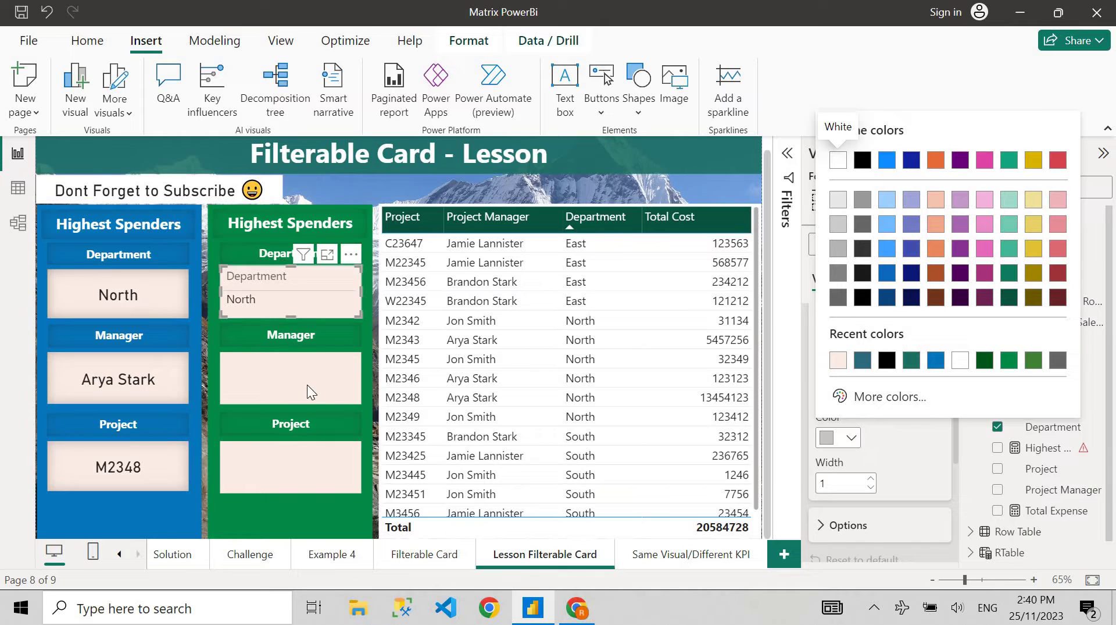
left_click(838, 360)
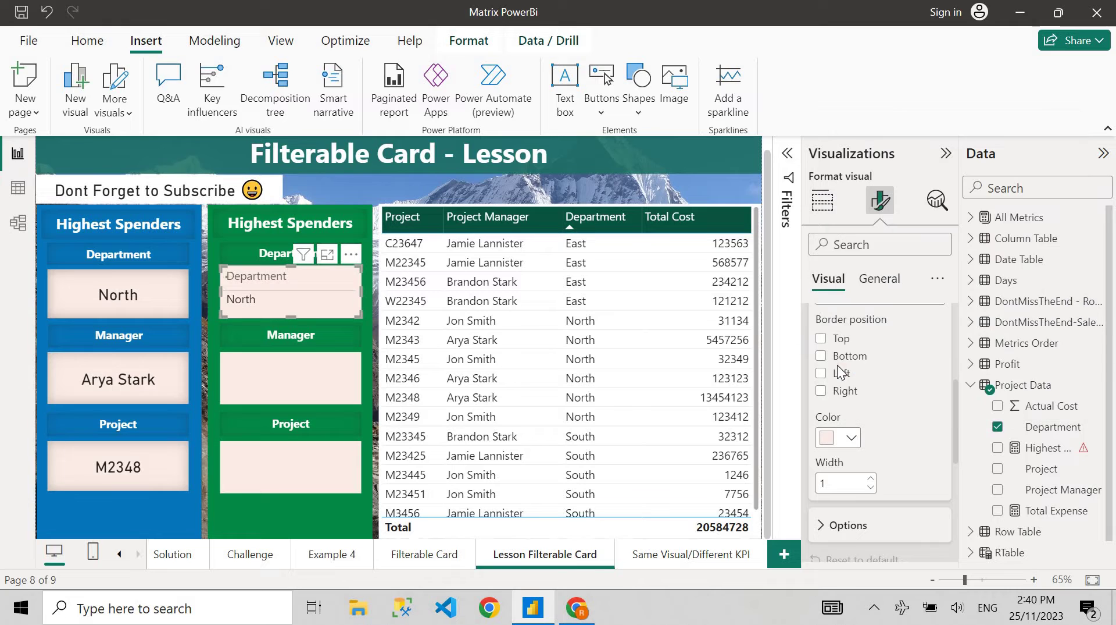
left_click(330, 284)
Set the Department table's column header text color to light pink #FCEDE6 to blend into the rectangle
scroll(812, 322, "up", 1)
left_click(814, 323)
scroll(833, 384, "up", 2)
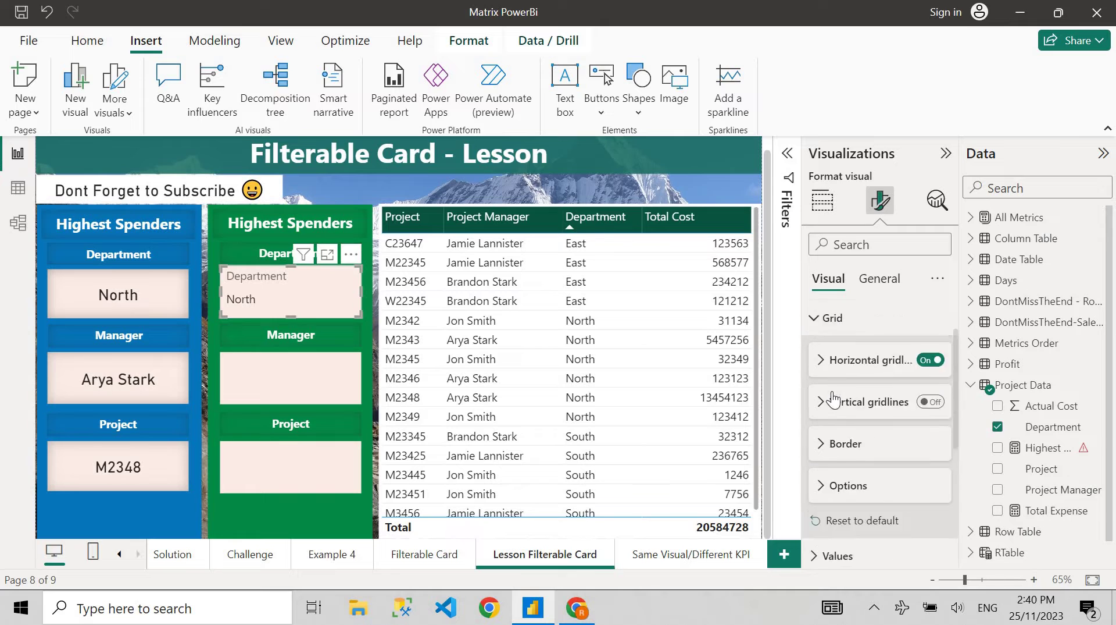
scroll(833, 397, "up", 1)
left_click(814, 356)
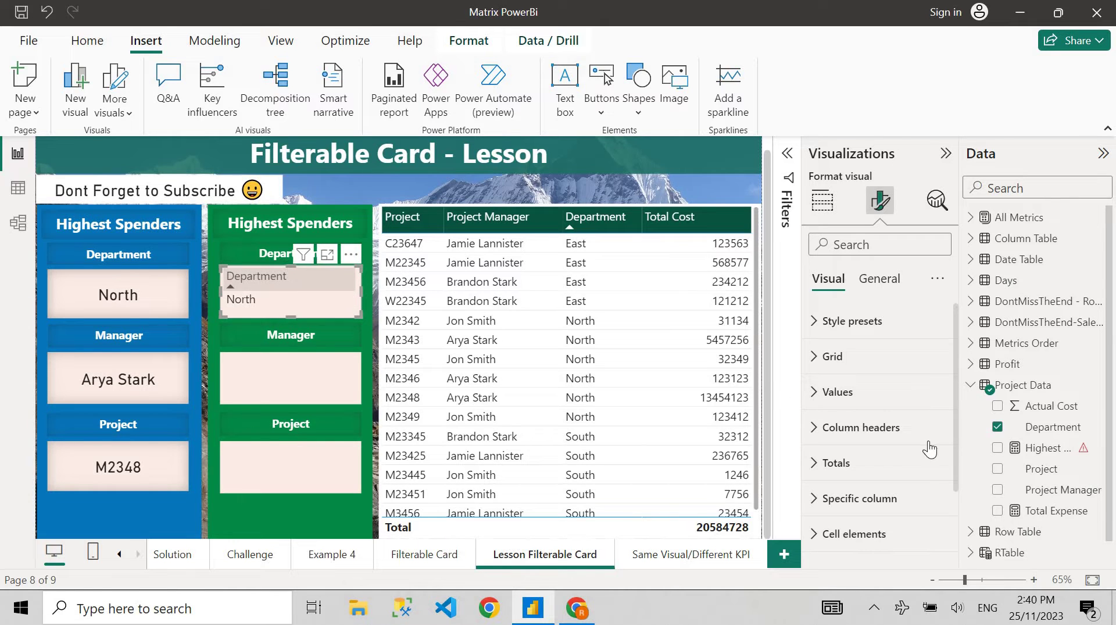
scroll(870, 429, "down", 1)
left_click(814, 390)
scroll(878, 436, "down", 1)
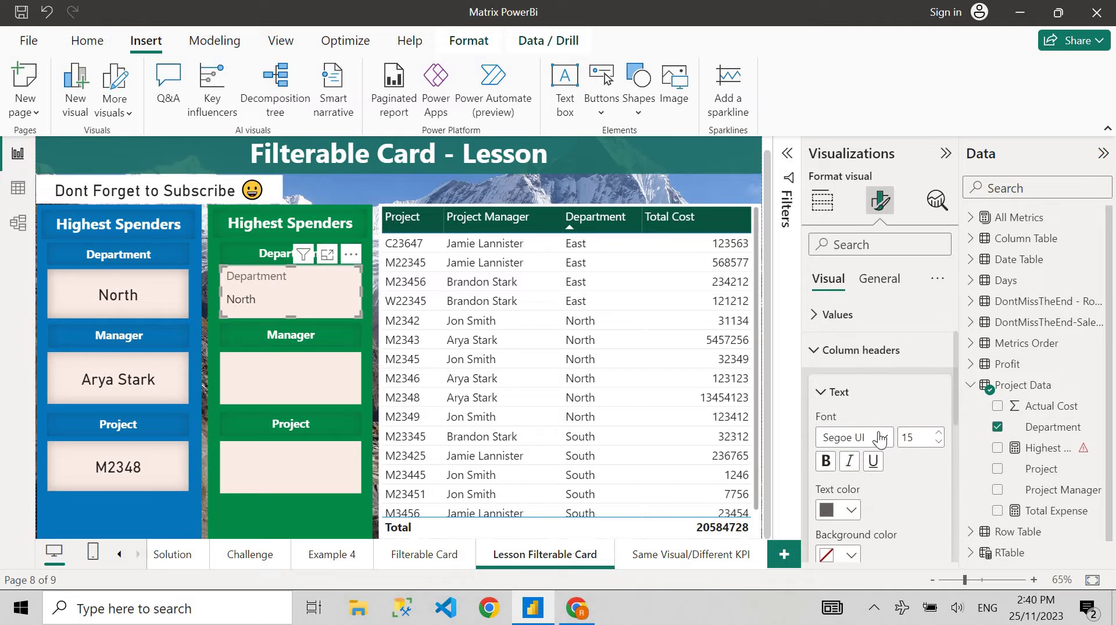
scroll(873, 443, "down", 2)
left_click(849, 433)
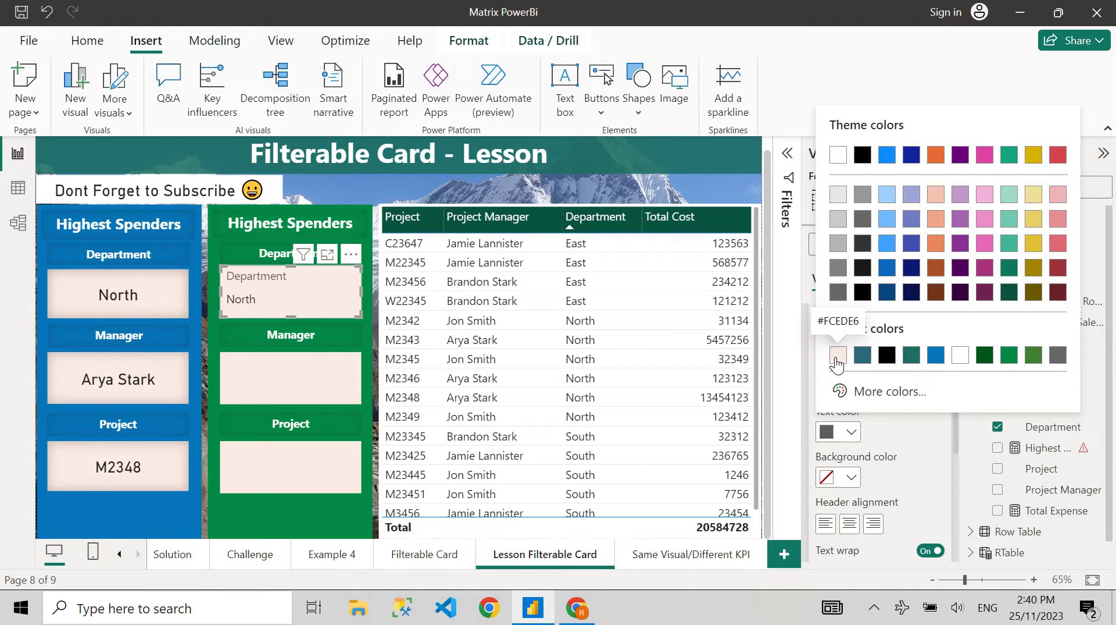
left_click(838, 356)
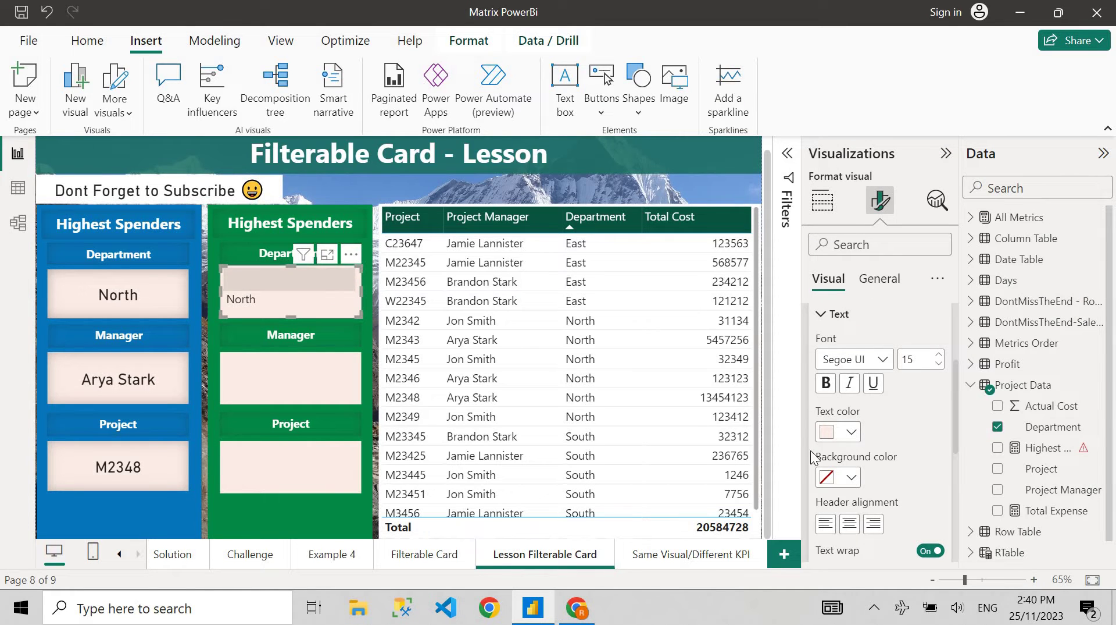
Recolor the Department column header dark gray while reducing its font size to 8, and reapply the light pink text color
left_click(850, 434)
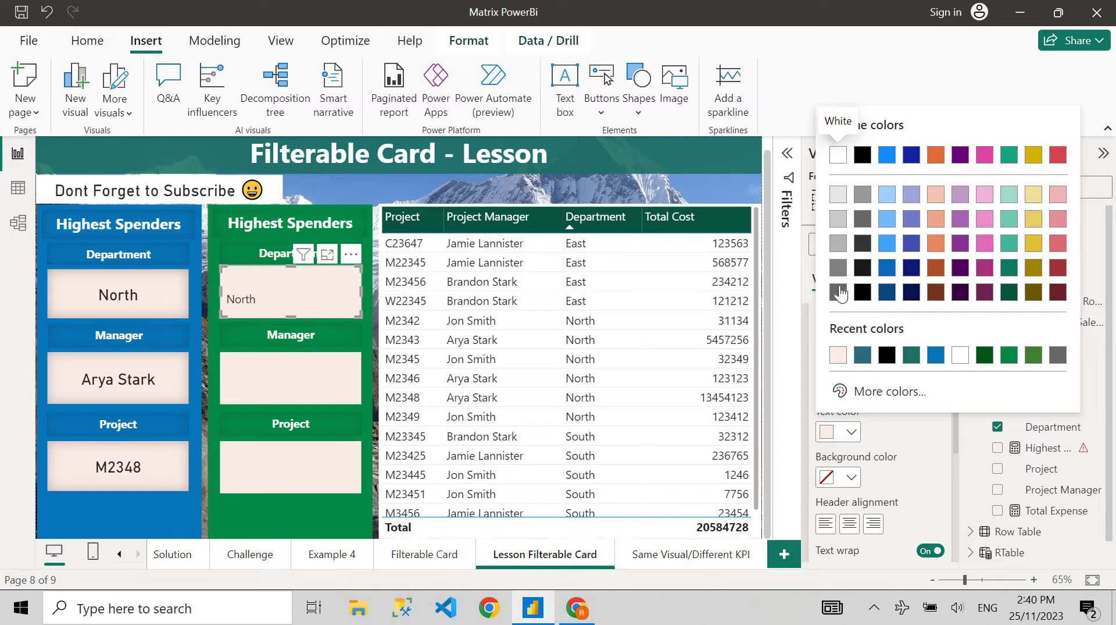
left_click(839, 292)
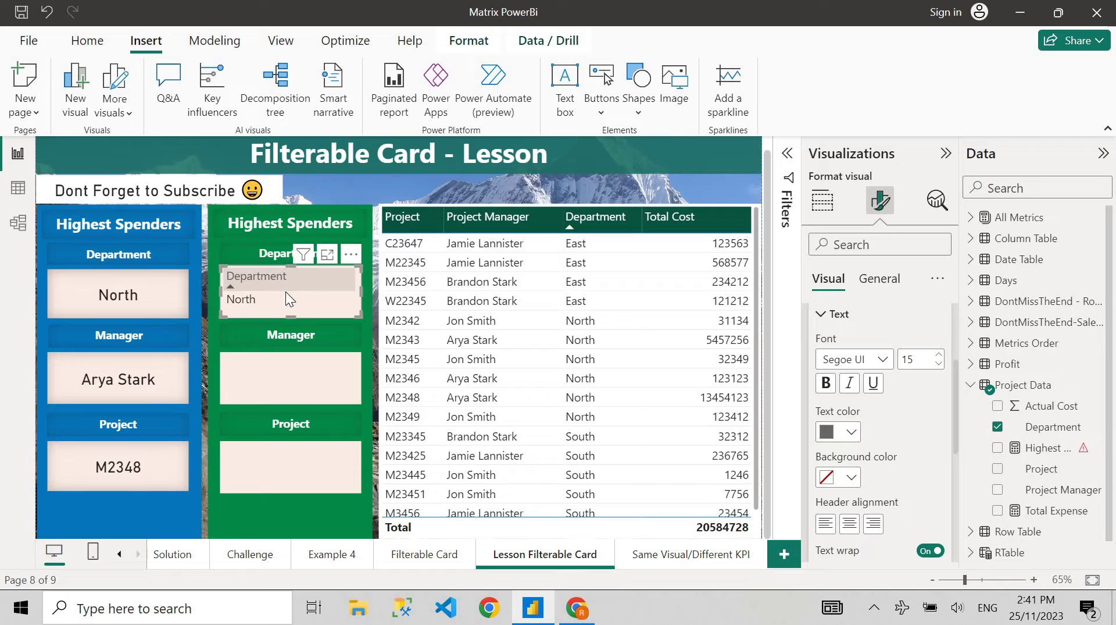
left_click(939, 363)
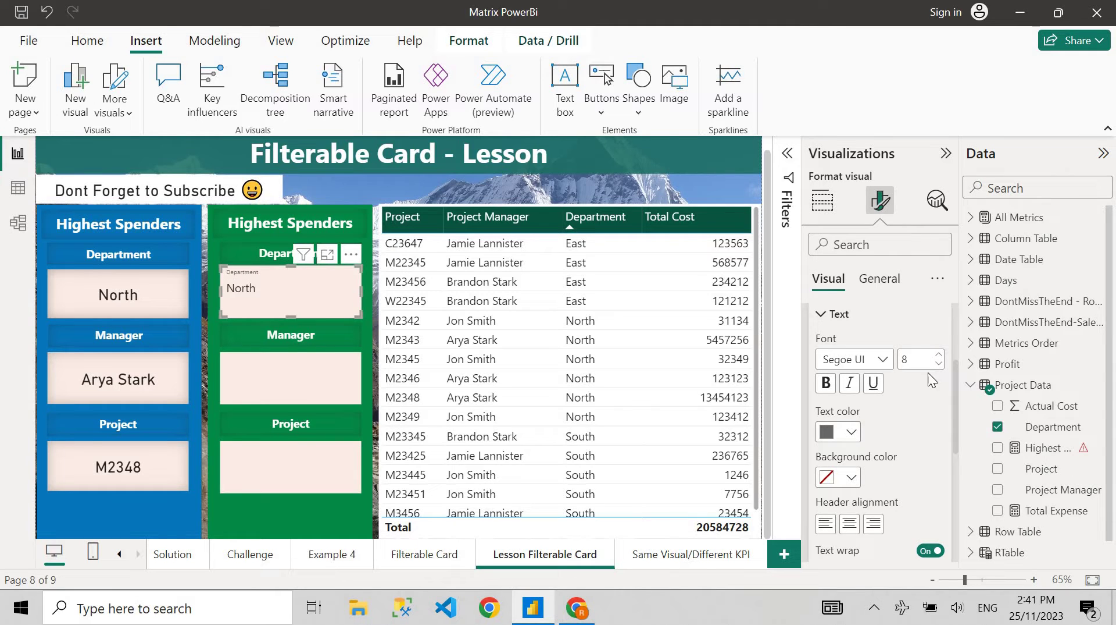
left_click(848, 432)
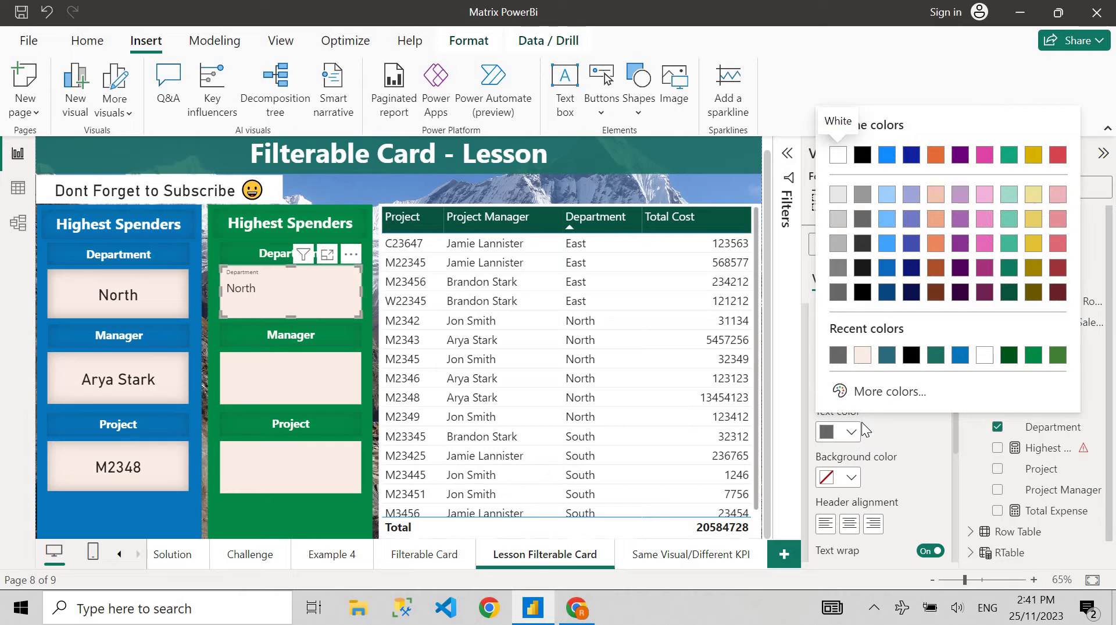
left_click(863, 355)
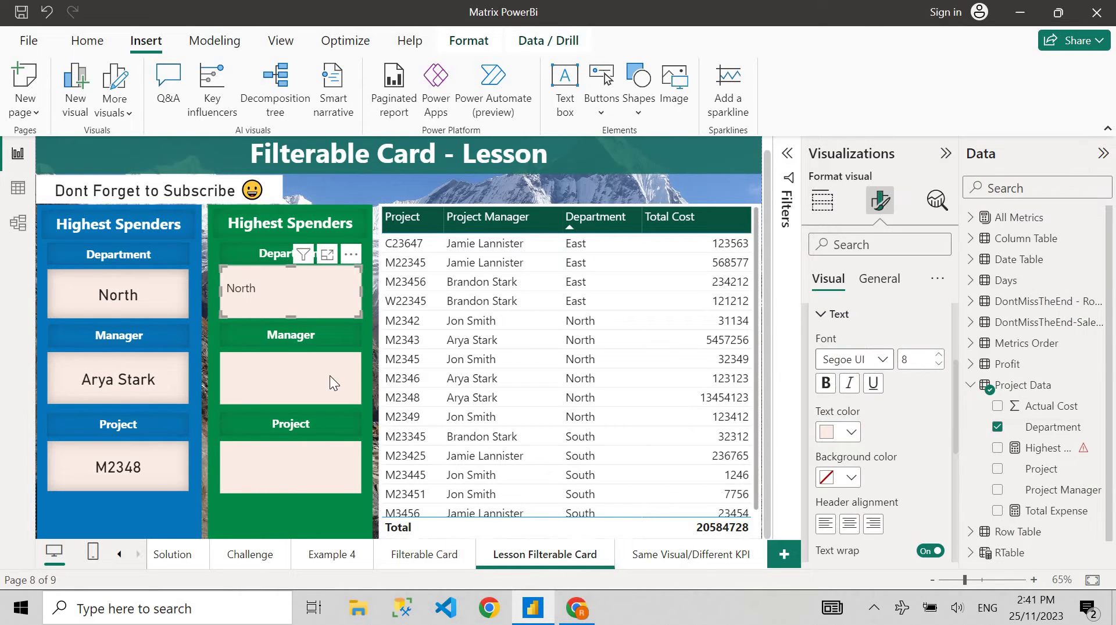
Test the card by selecting North to filter the project table, clear the selection, and close the column header settings
left_click(269, 290)
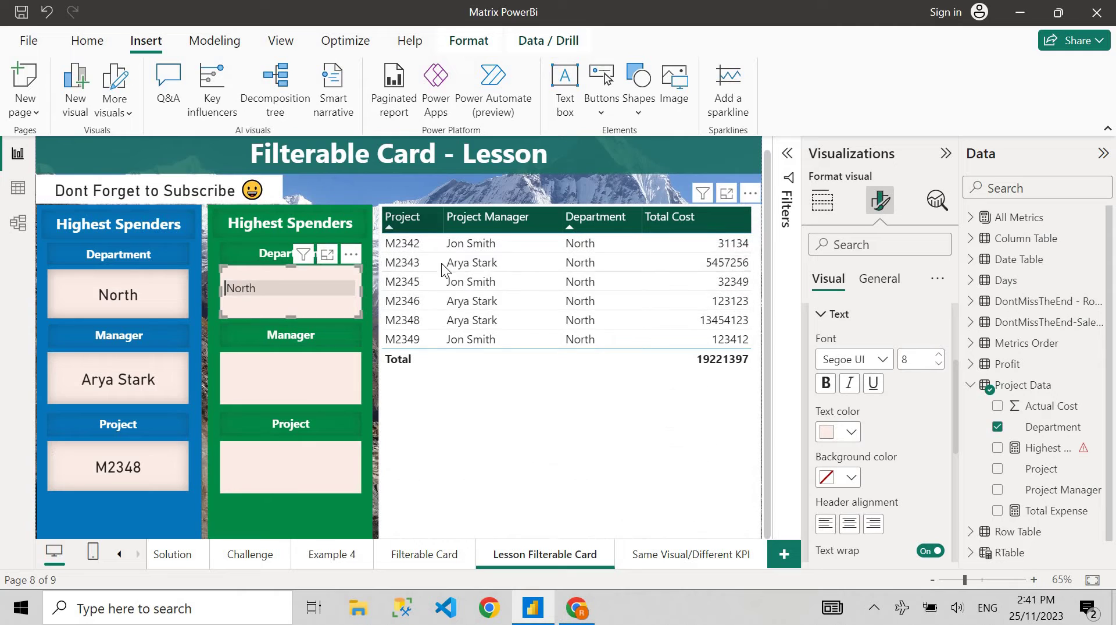
left_click(261, 285)
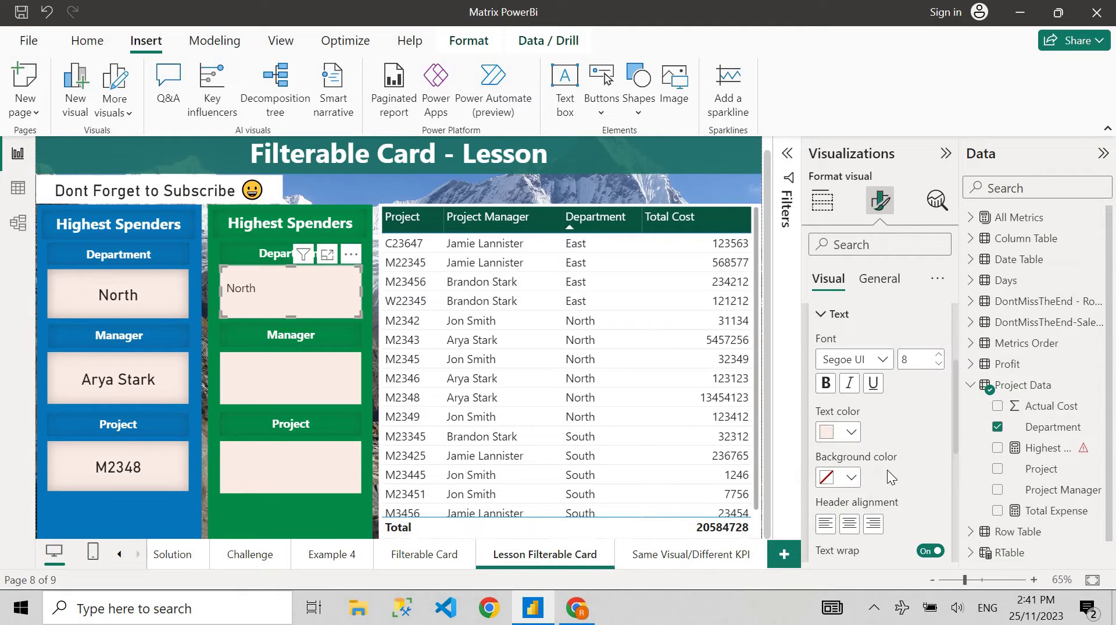
scroll(843, 378, "up", 1)
left_click(817, 319)
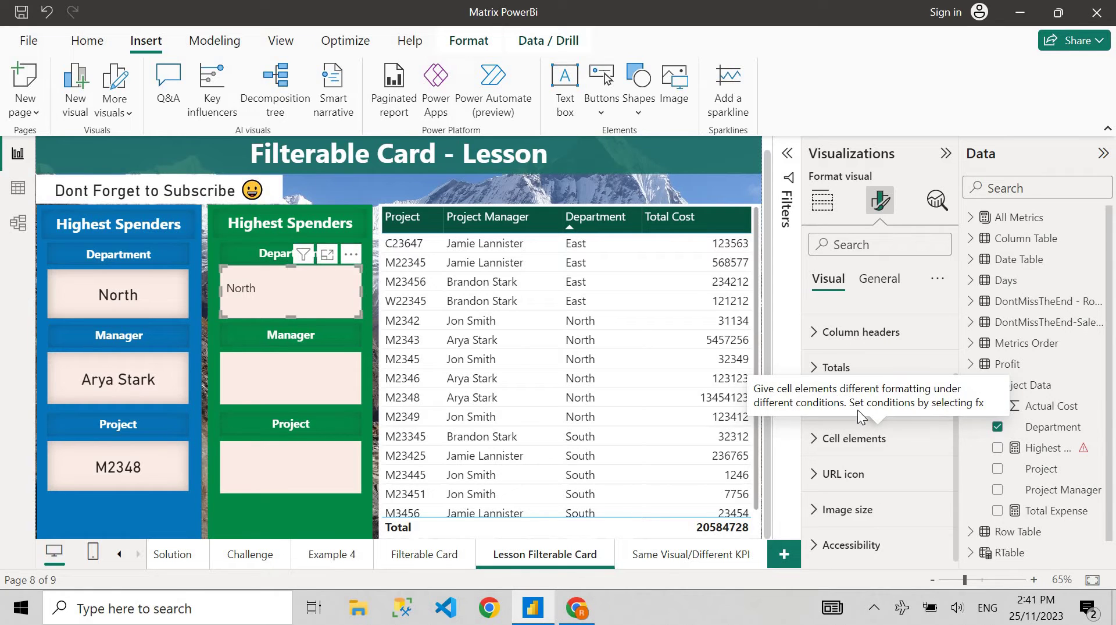
Center-align the values of the Department column in the green Department card's table, and close the specific column settings
left_click(818, 404)
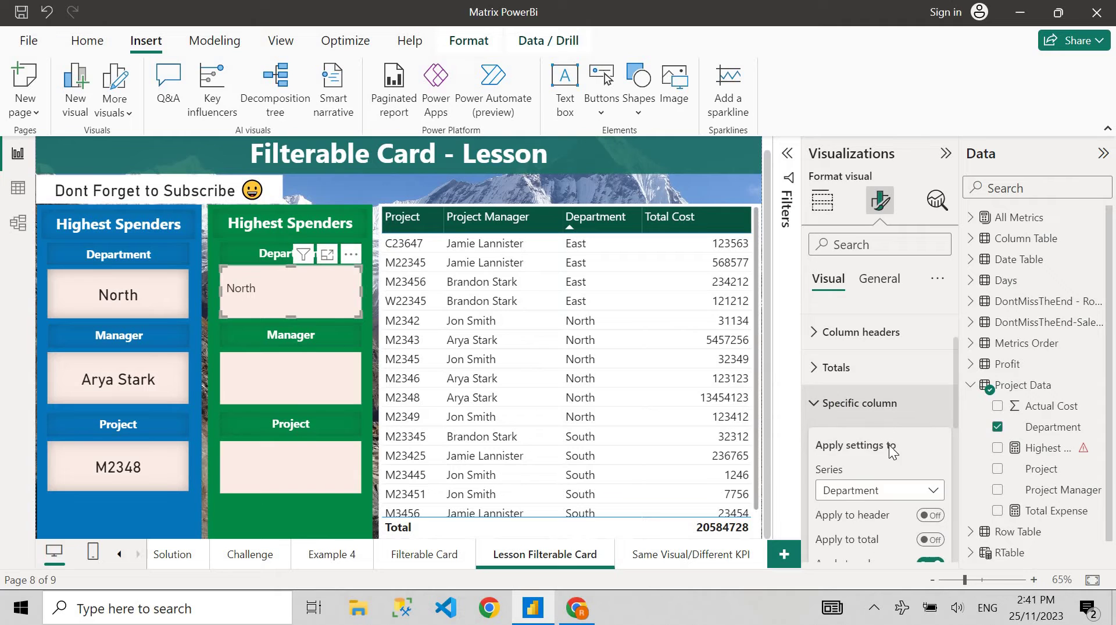
scroll(873, 425, "down", 2)
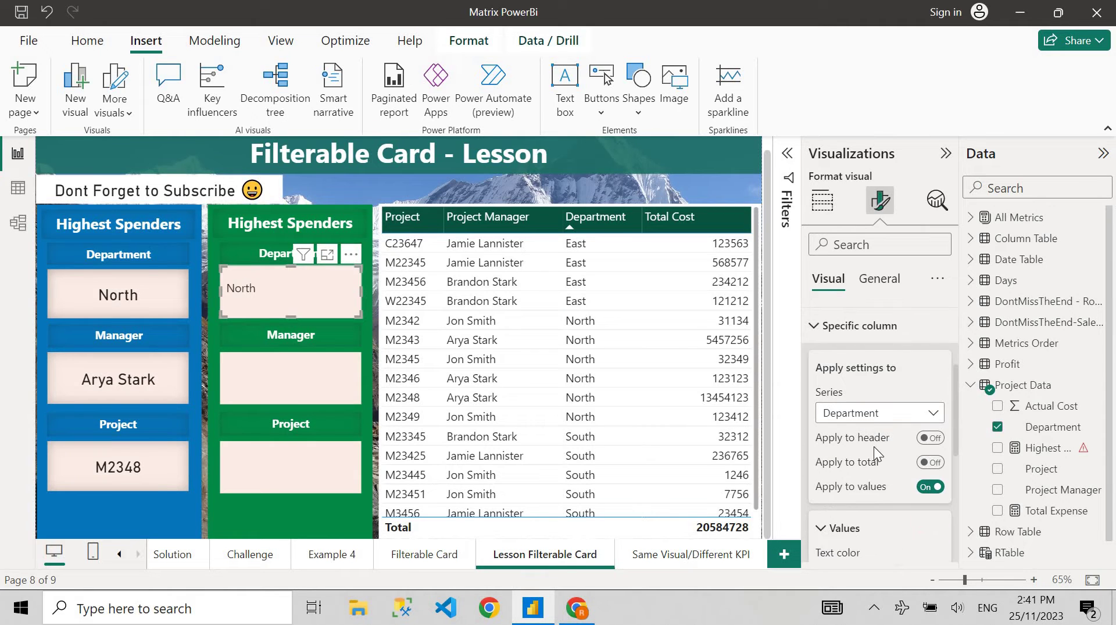
scroll(860, 407, "up", 1)
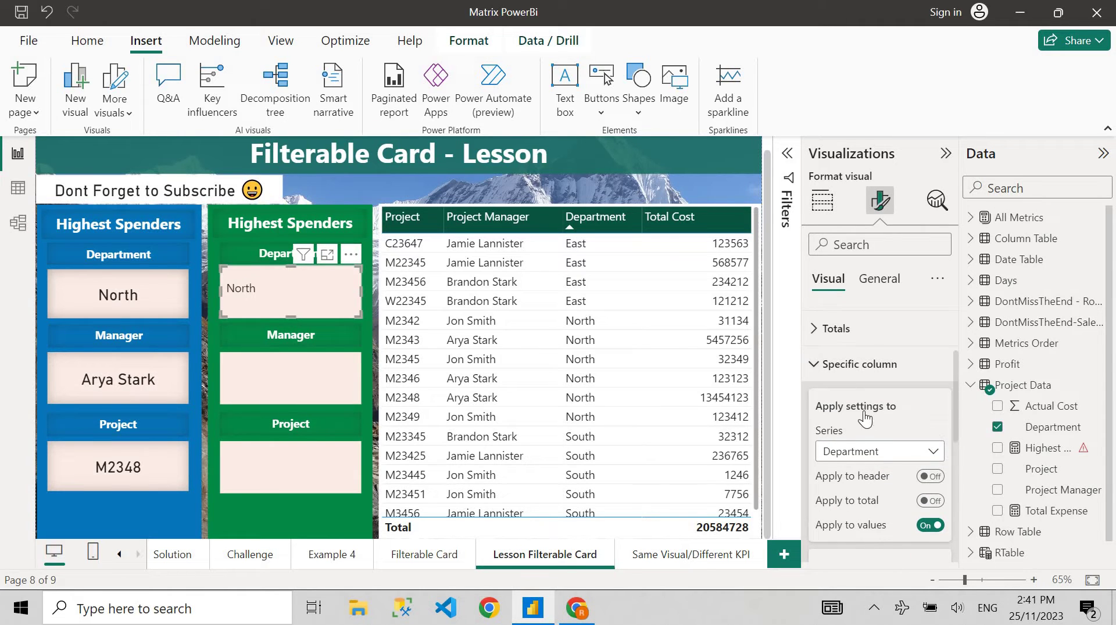
scroll(865, 417, "down", 3)
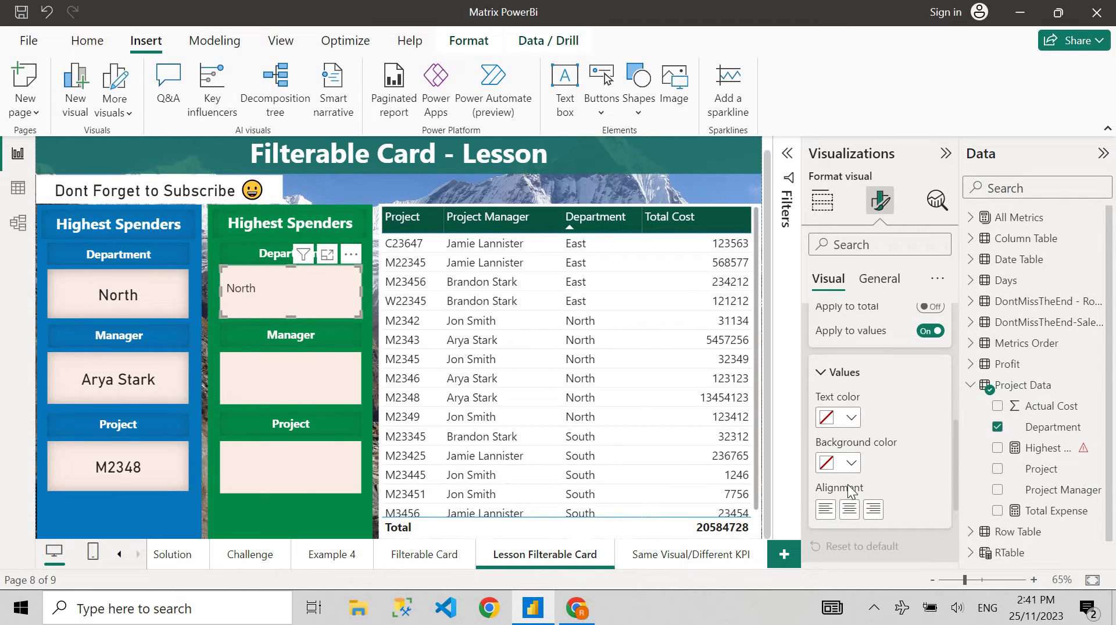
left_click(851, 509)
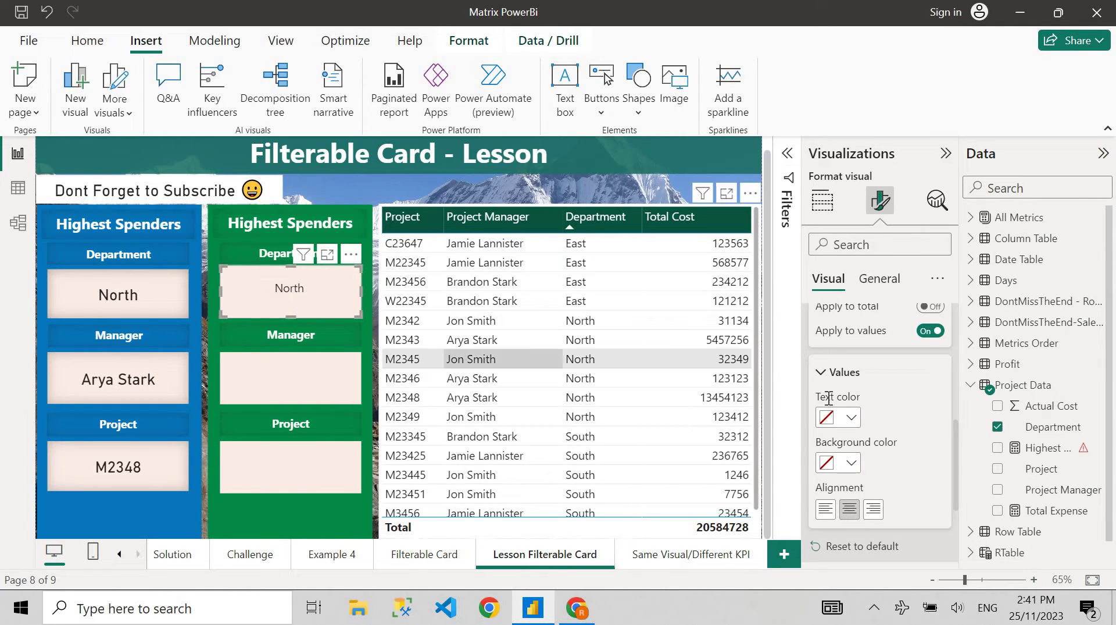
scroll(861, 407, "up", 3)
scroll(861, 407, "up", 2)
left_click(861, 402)
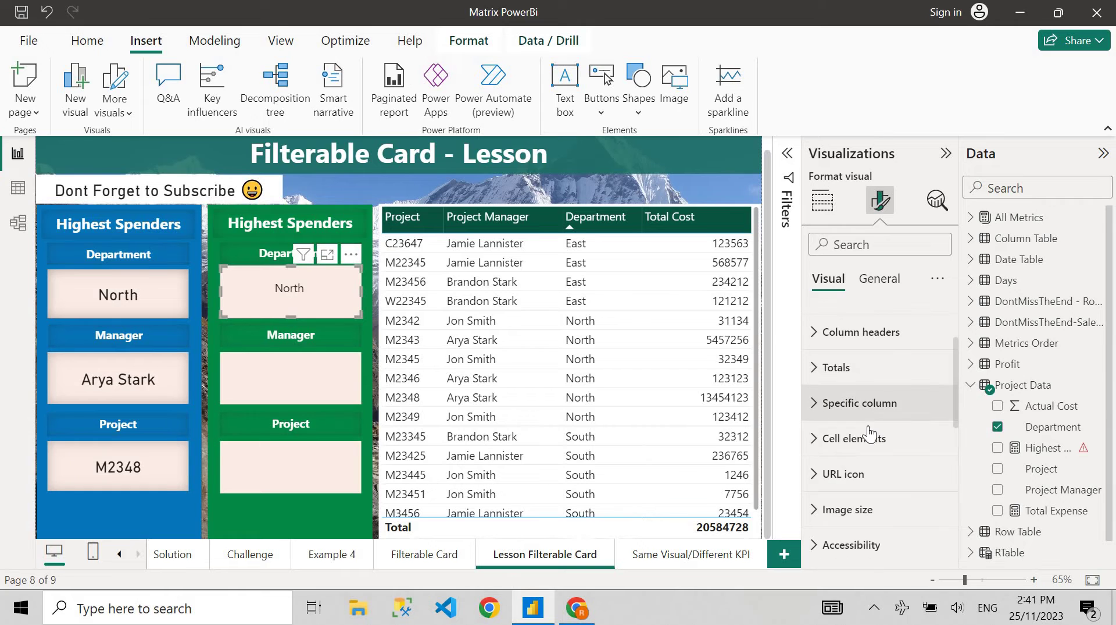
Increase the font size of the Department table's values to 21
scroll(866, 433, "up", 2)
left_click(830, 396)
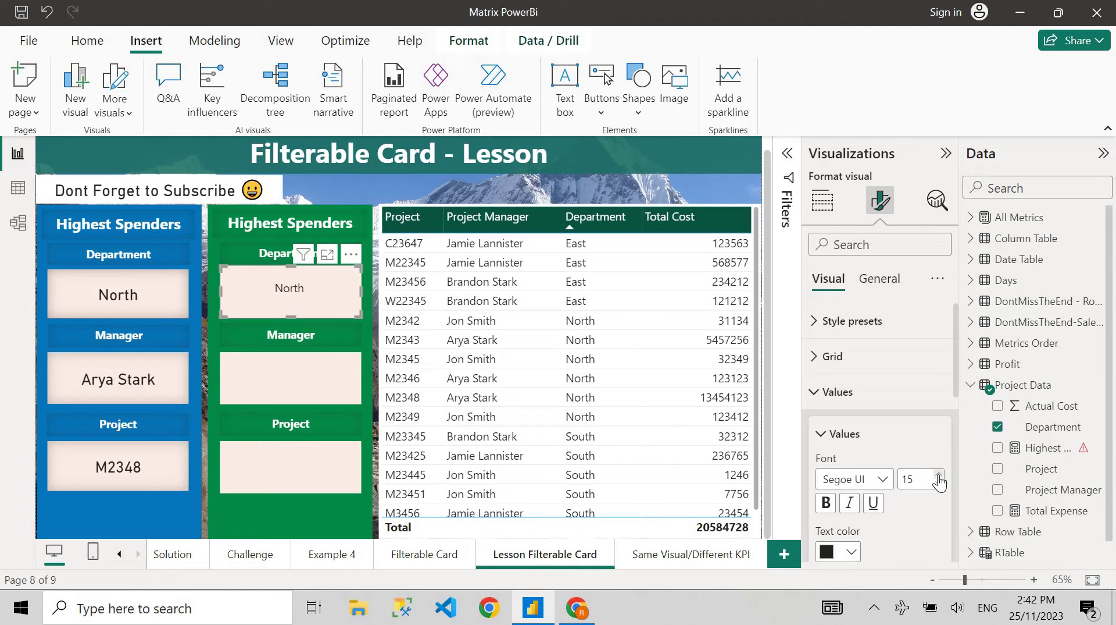
left_click(939, 475)
left_click(938, 476)
left_click(939, 476)
left_click(939, 475)
left_click(938, 476)
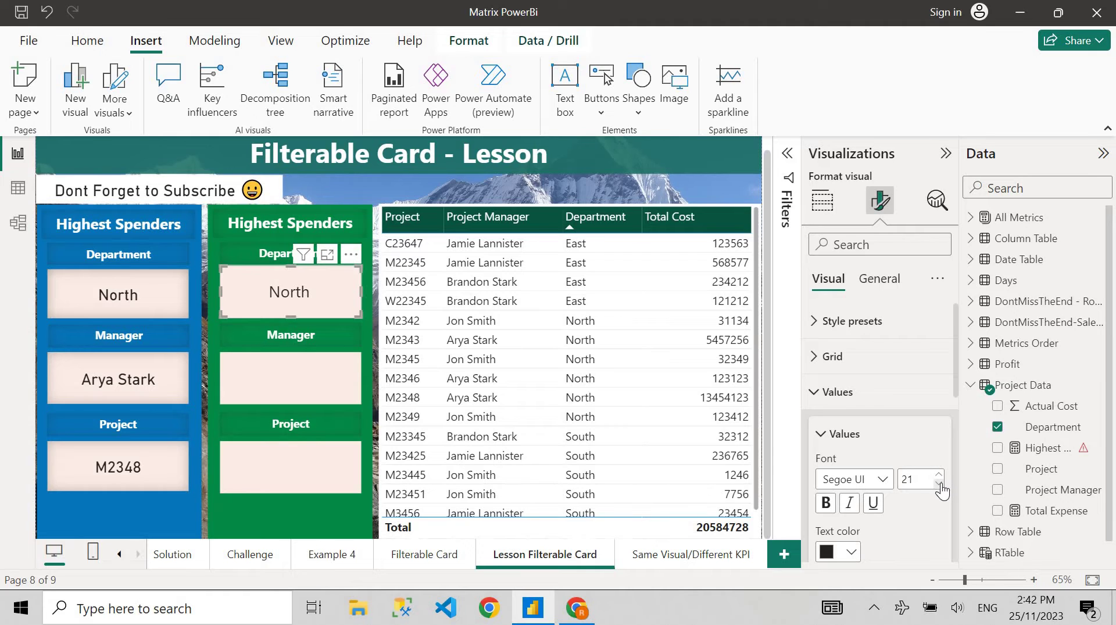
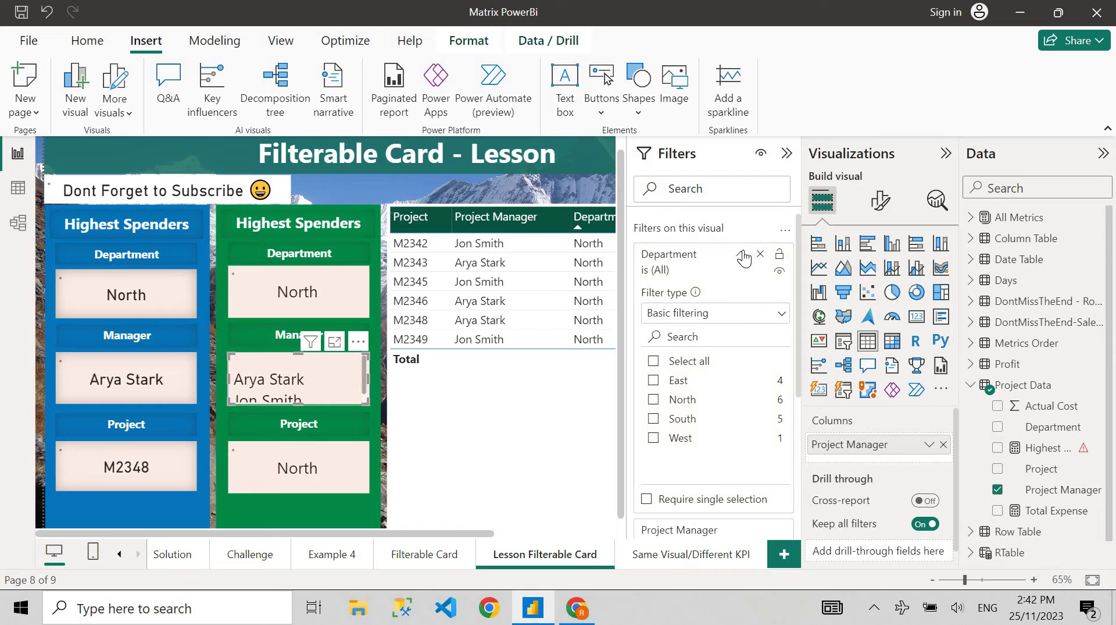
Remove the Department filter from the green Manager table and filter it to the manager shown in the blue Manager card
left_click(741, 254)
left_click(760, 300)
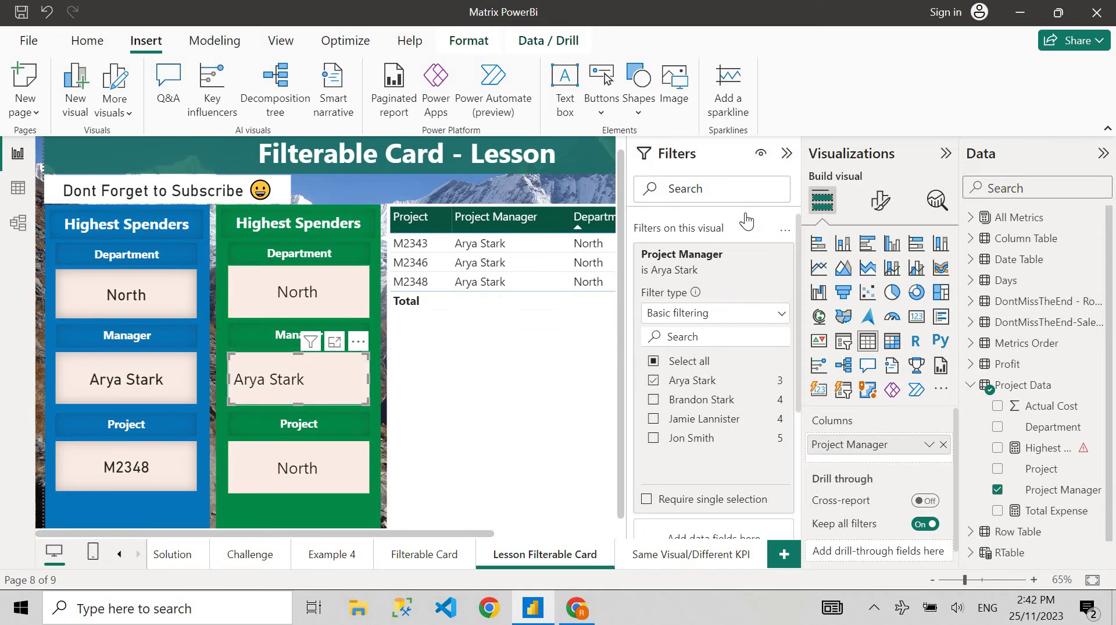
left_click(788, 154)
Center-align the Project Manager column's values within the green Manager card
left_click(881, 200)
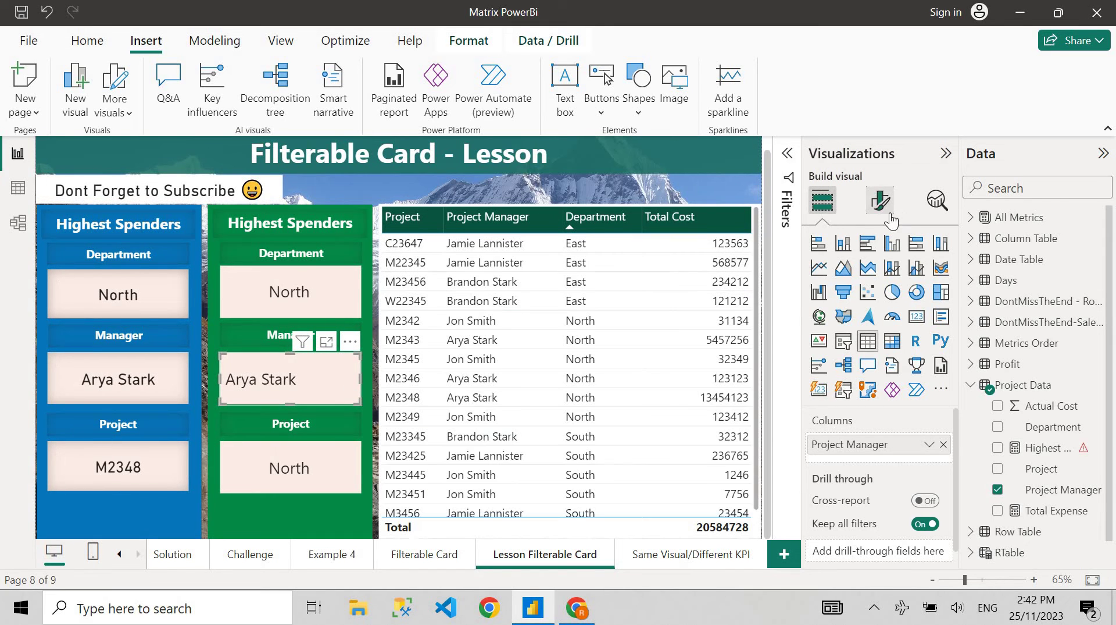
scroll(873, 372, "down", 2)
left_click(866, 422)
scroll(875, 441, "down", 5)
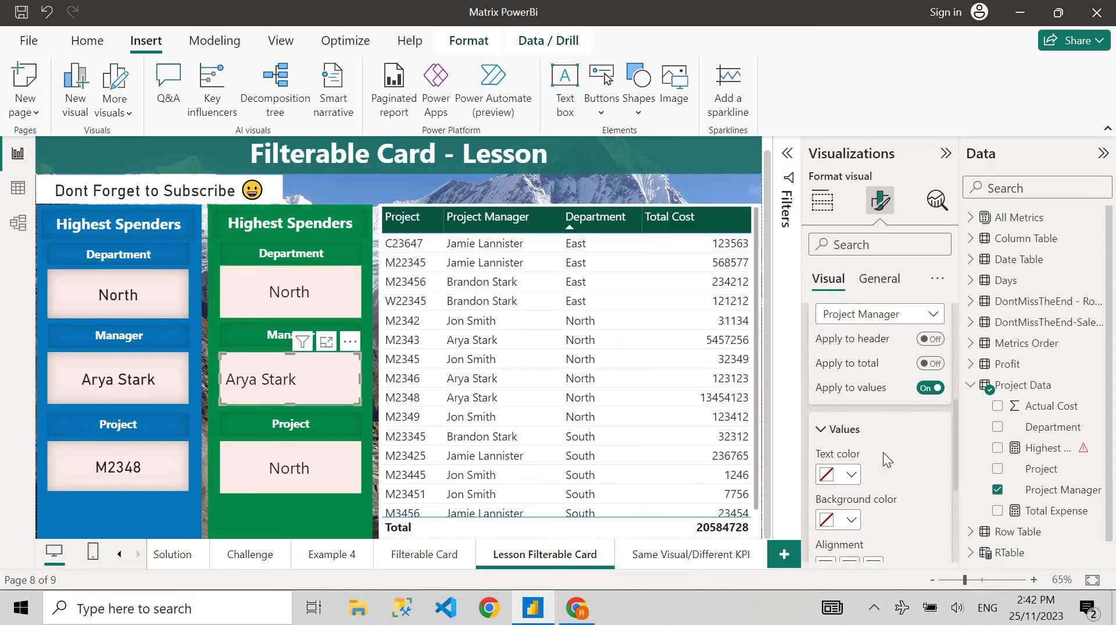
left_click(850, 489)
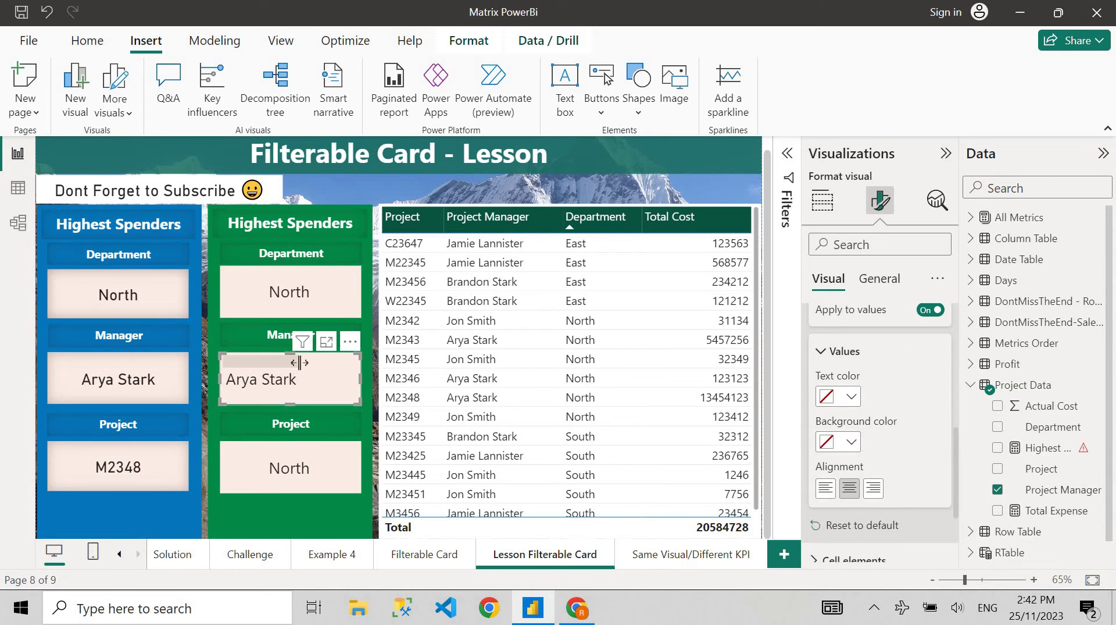
Replace the Department field with the Project field in the table over the green Project card
left_click(339, 486)
left_click(826, 201)
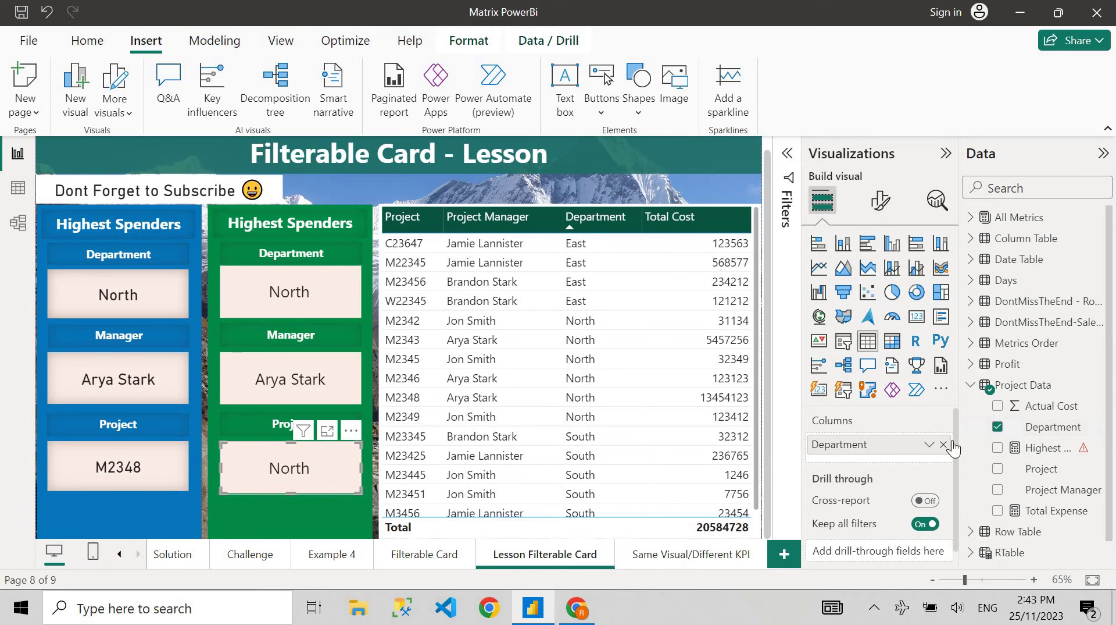
left_click(943, 444)
left_click_drag(1041, 468, 884, 445)
Clear the Department filter from the green Project table and filter it to project M2348
left_click(790, 156)
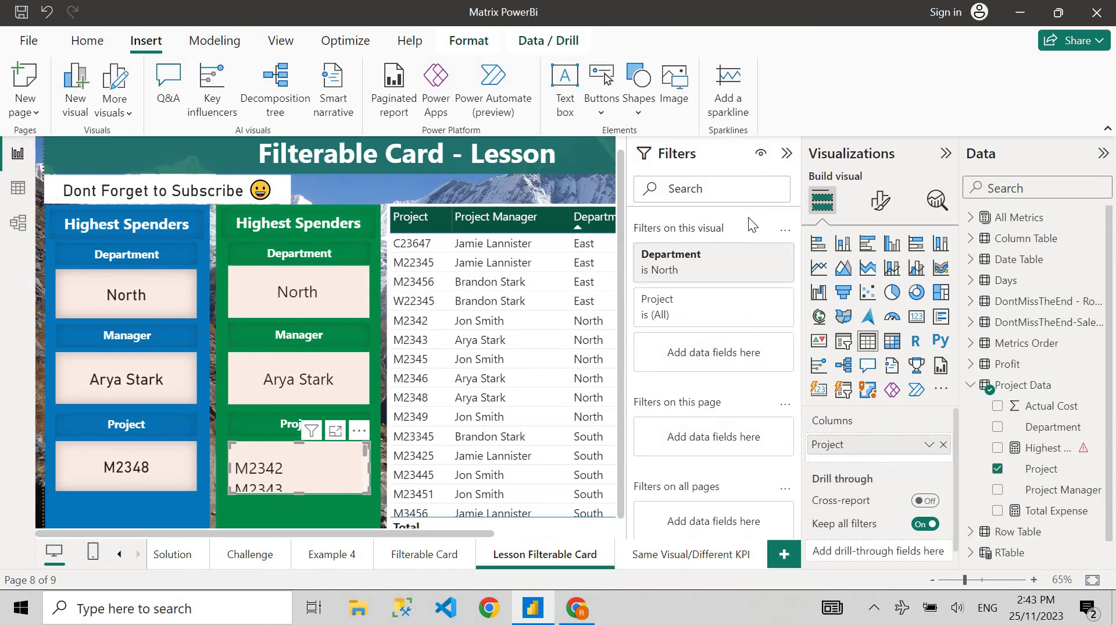
left_click(747, 266)
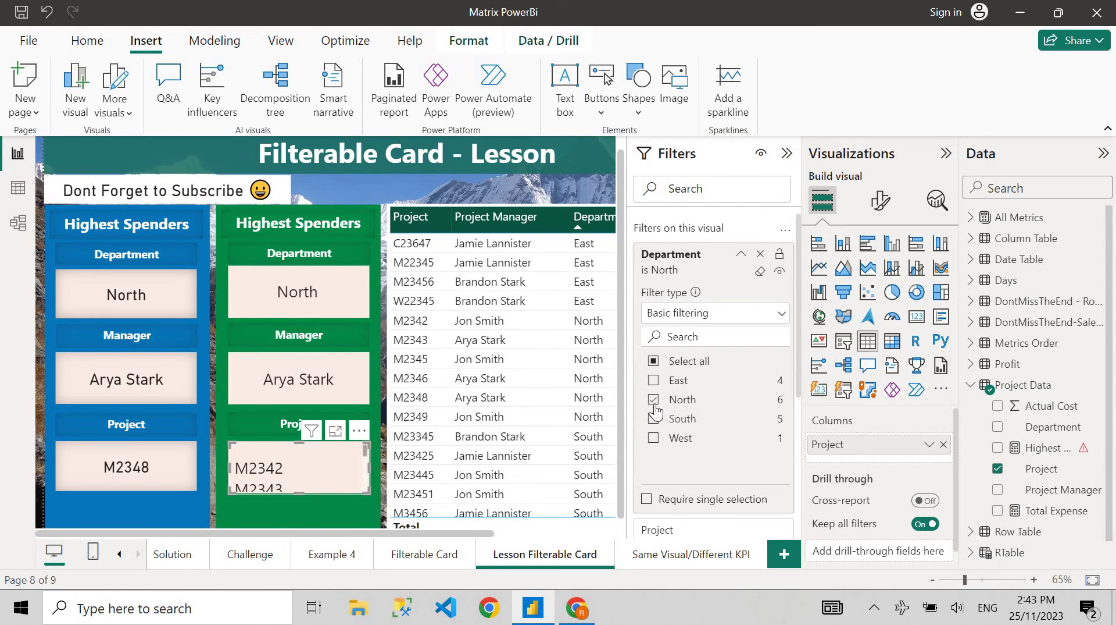
left_click(760, 271)
left_click(761, 254)
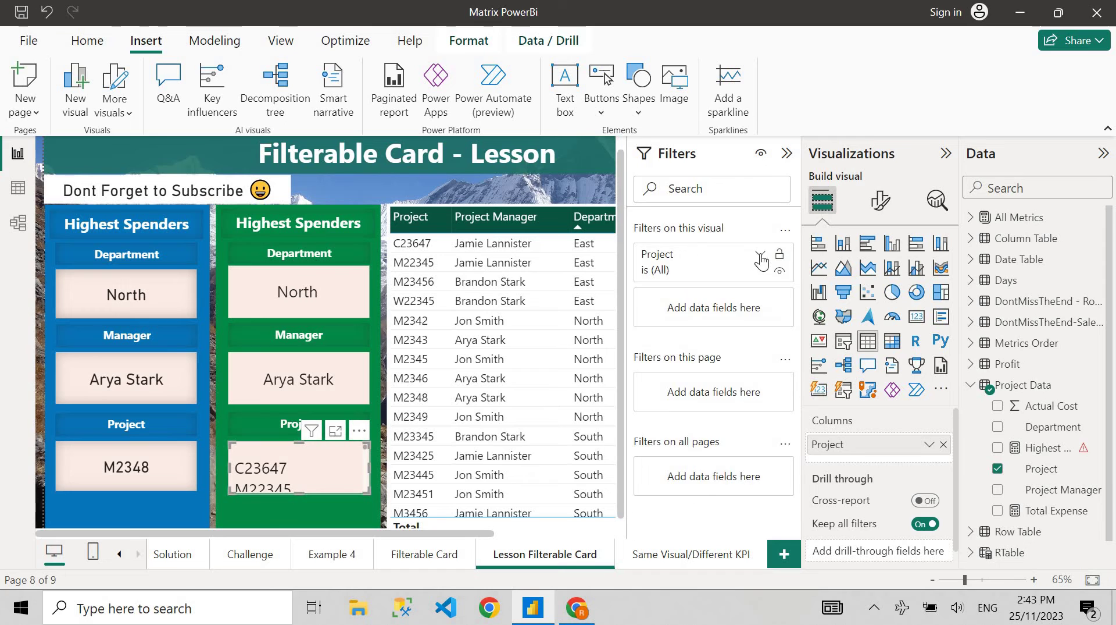
left_click(698, 262)
scroll(675, 442, "down", 5)
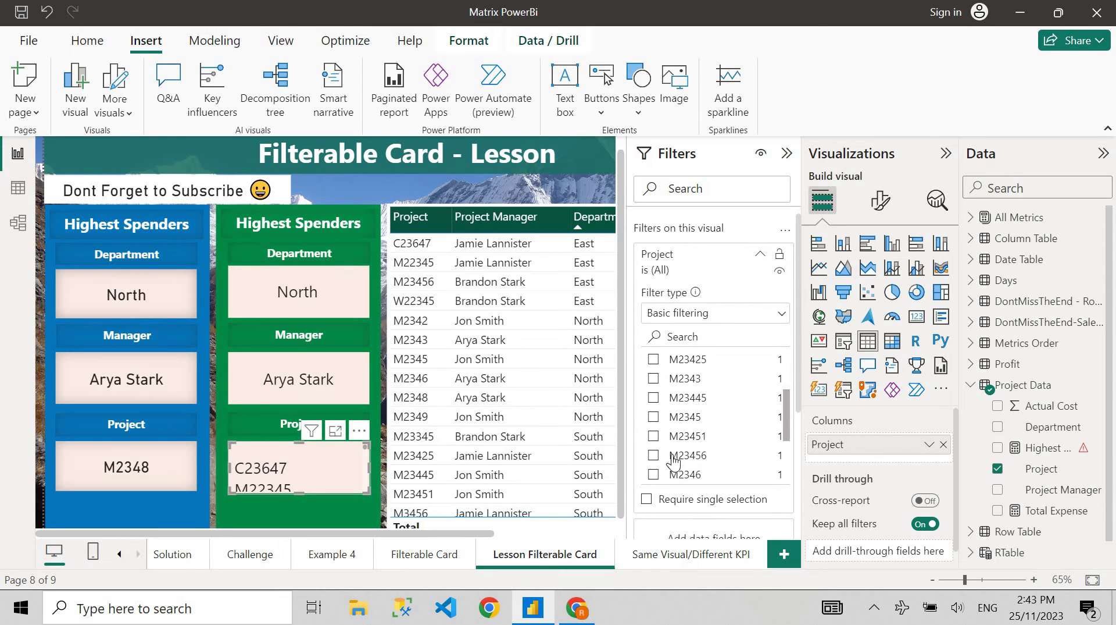
left_click(760, 254)
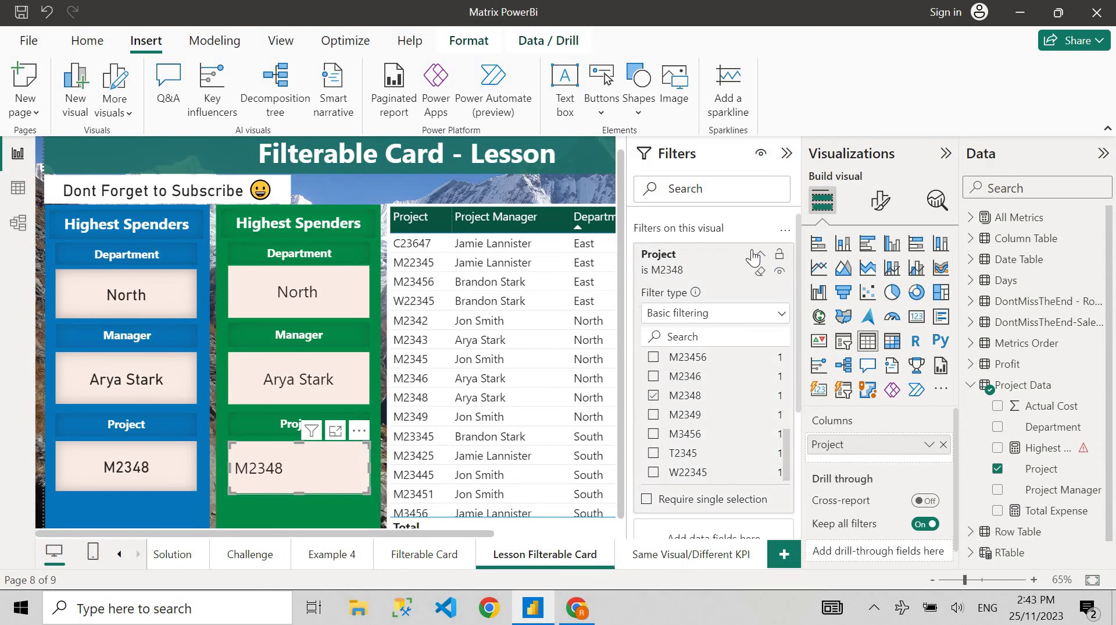
left_click(787, 153)
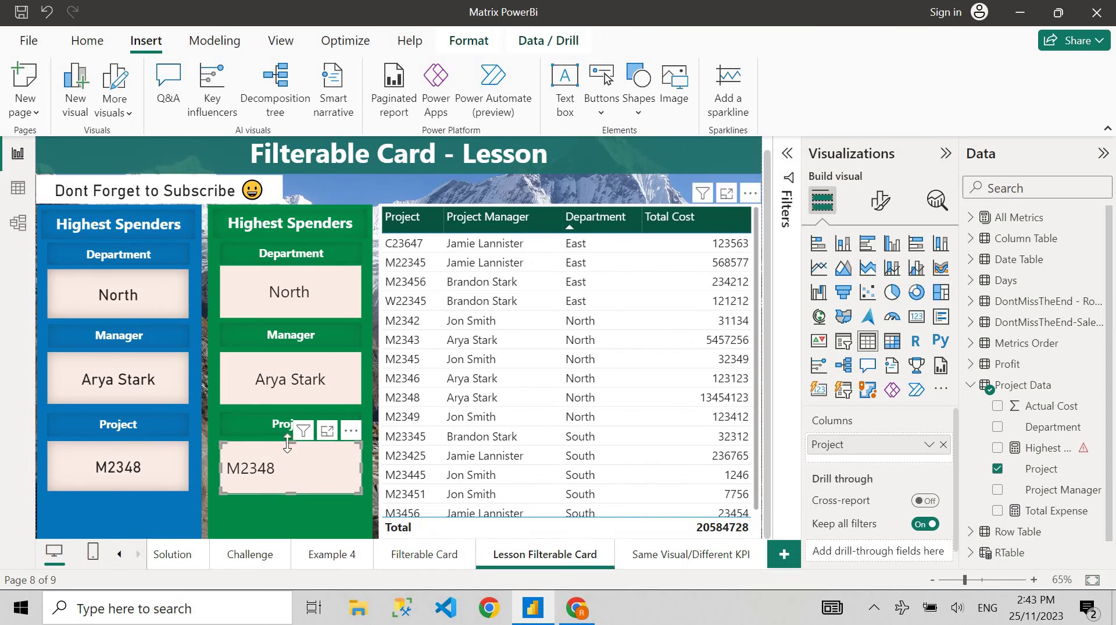
Widen the Project column to the green Project card's width and center-align its values
left_click_drag(277, 451, 356, 453)
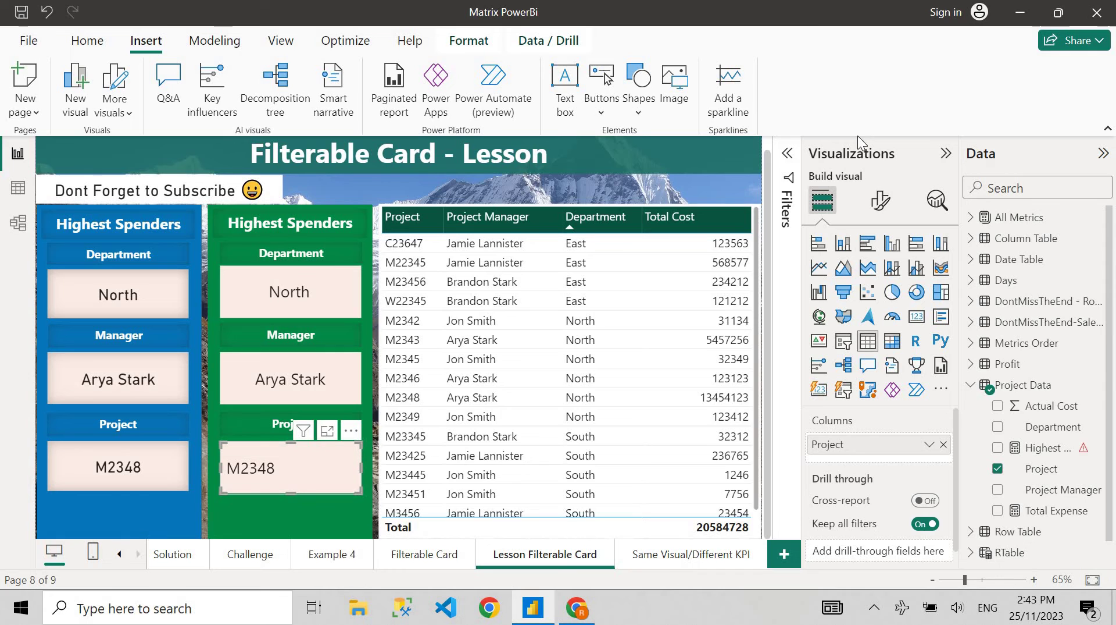
left_click(881, 201)
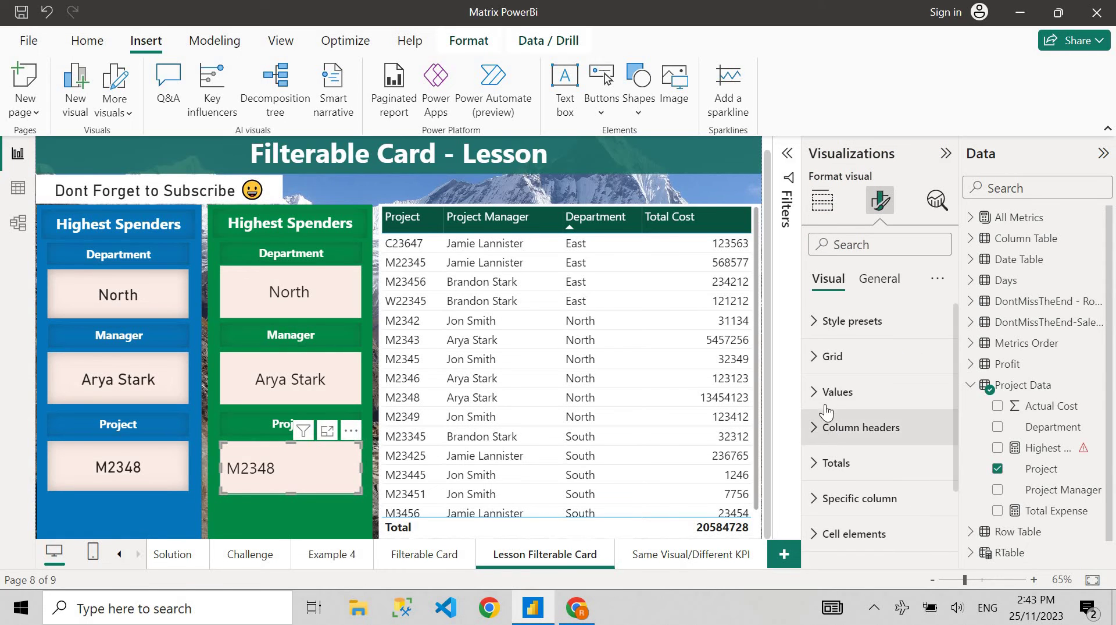
scroll(840, 448, "down", 1)
left_click(844, 463)
scroll(878, 476, "down", 3)
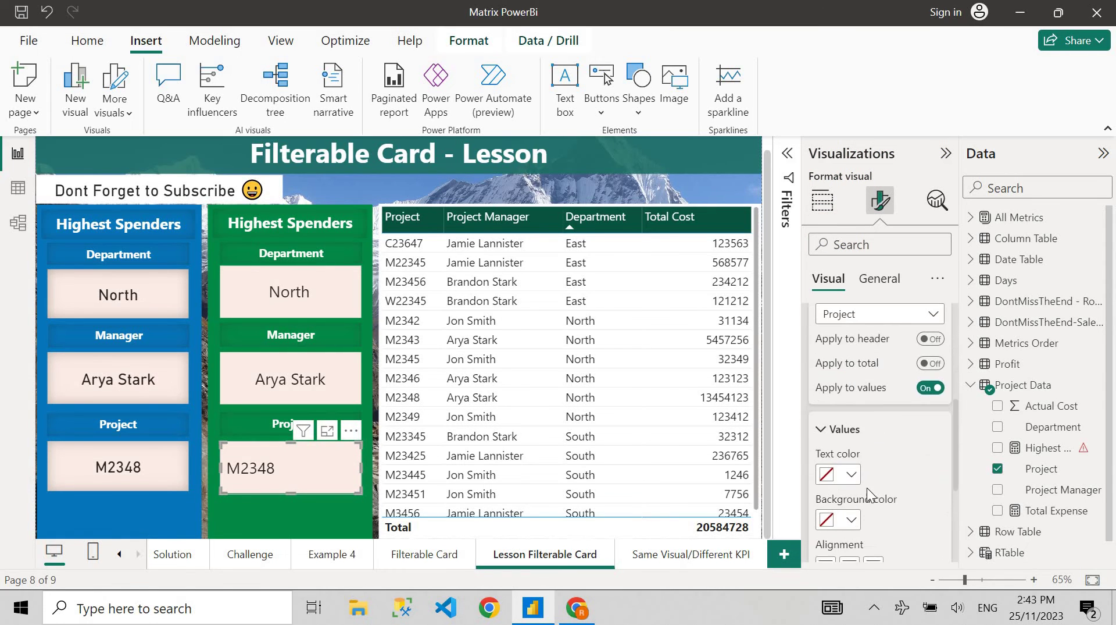
left_click(850, 488)
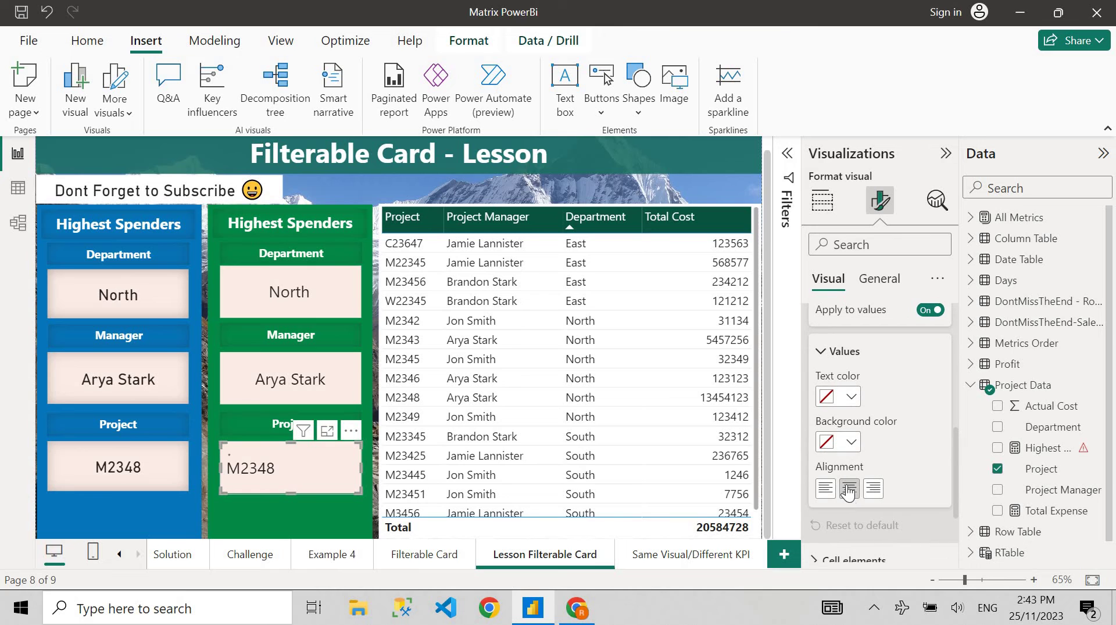
Test the green Department, Manager and Project cards by selecting their values to filter the project table
left_click(305, 287)
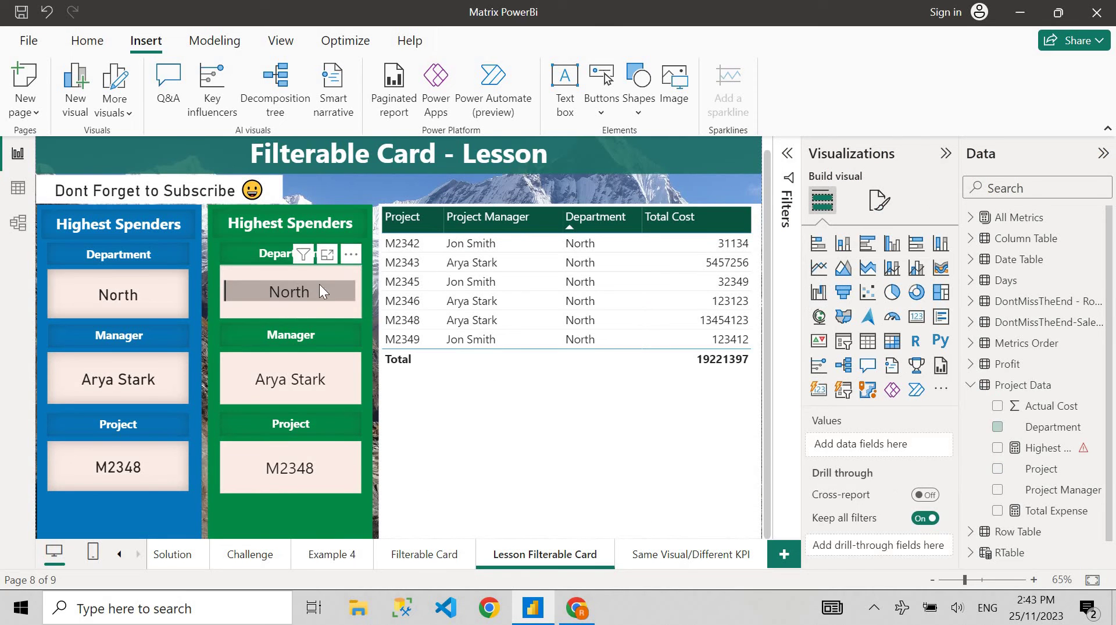
left_click(311, 379)
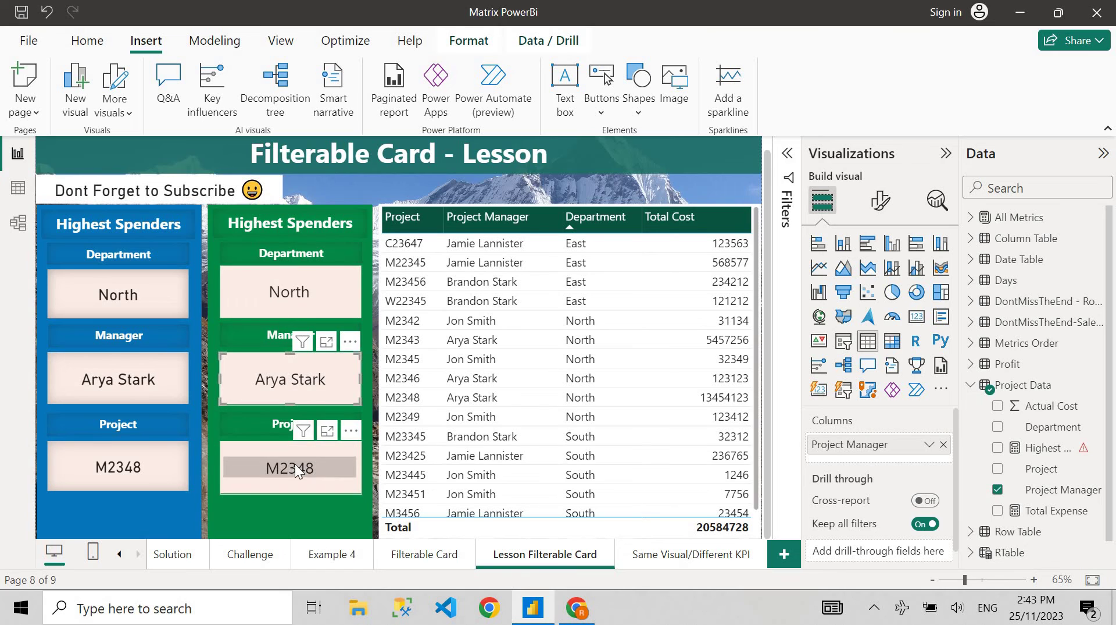
left_click(297, 381)
left_click(289, 291)
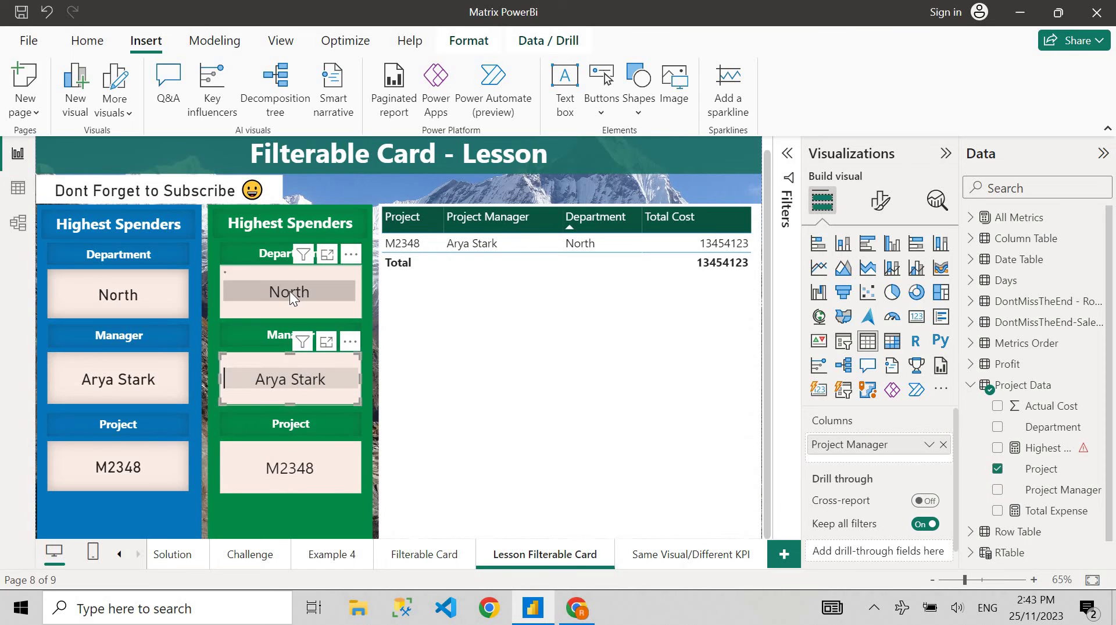
left_click(290, 291)
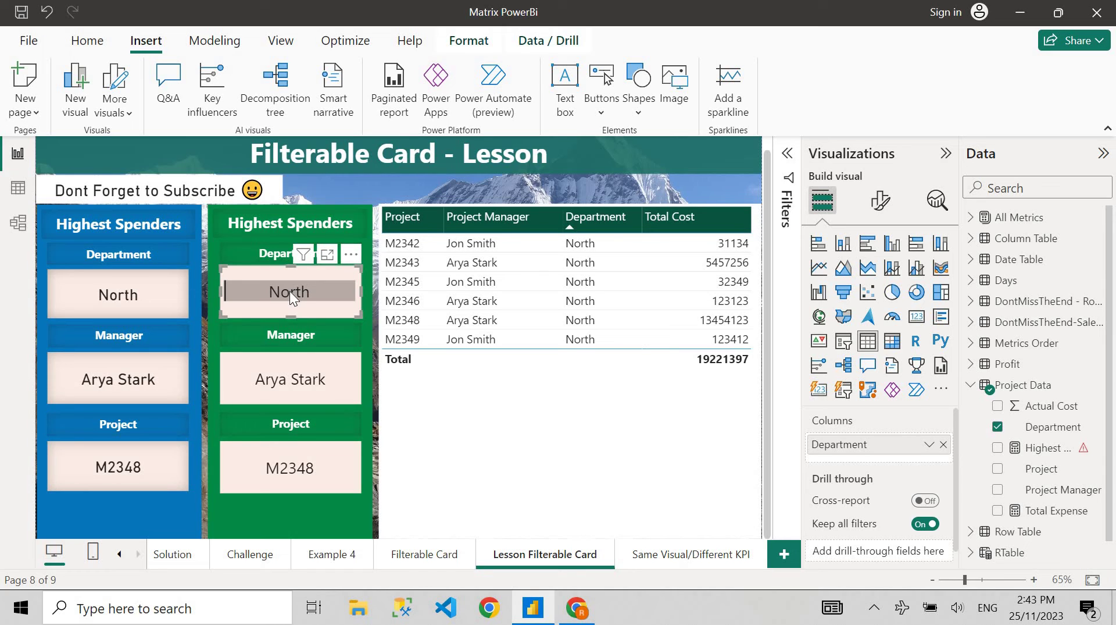
left_click(291, 378)
left_click(281, 469)
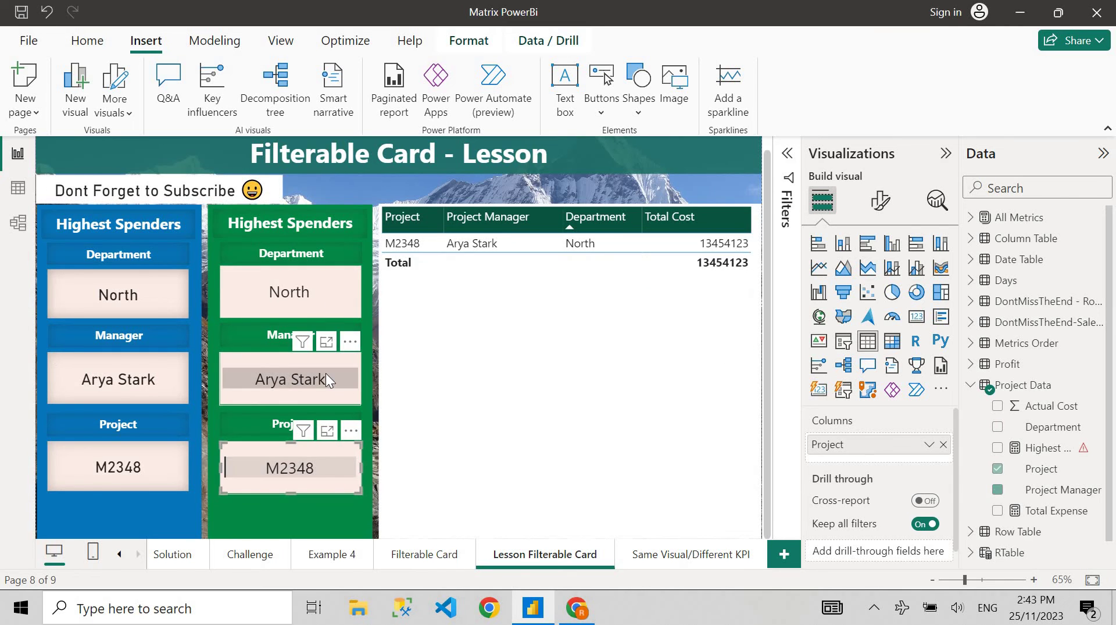
left_click(323, 374)
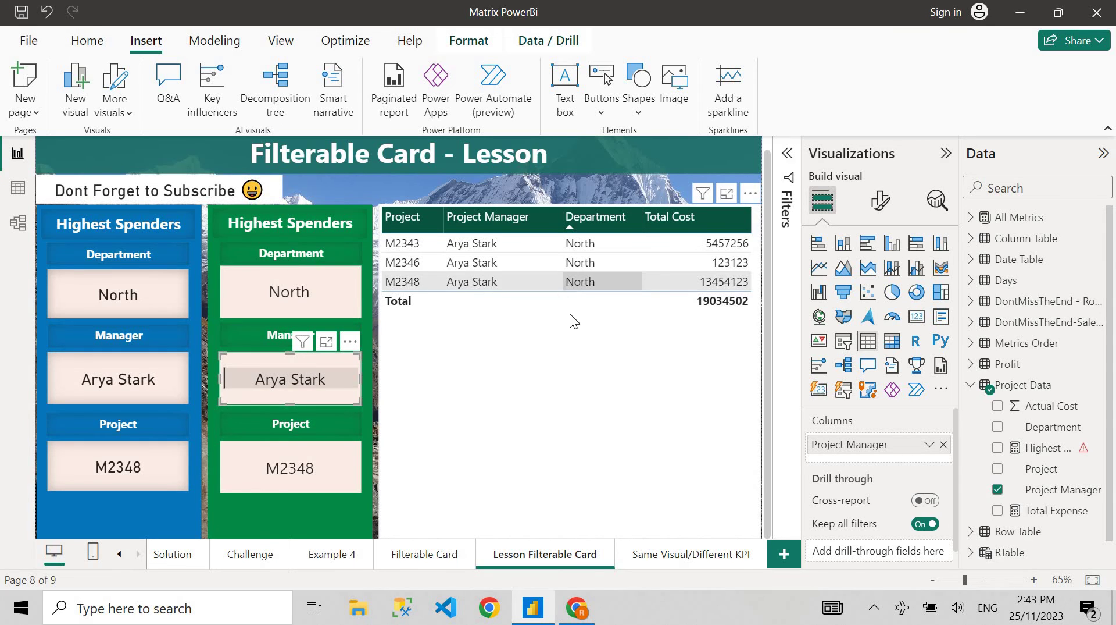
right_click(590, 282)
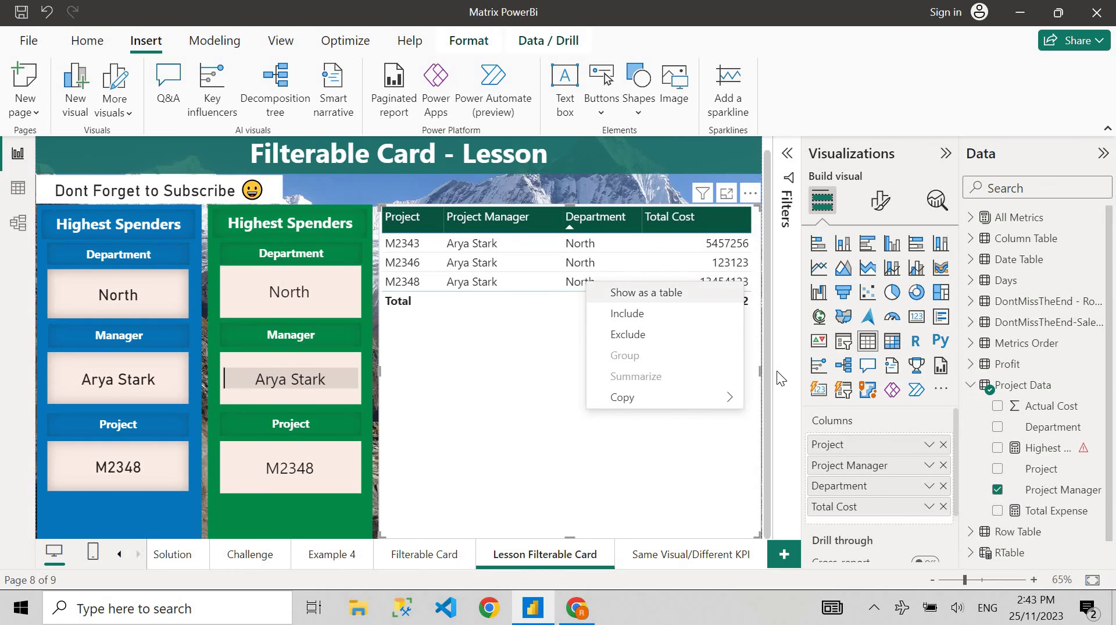
left_click(452, 406)
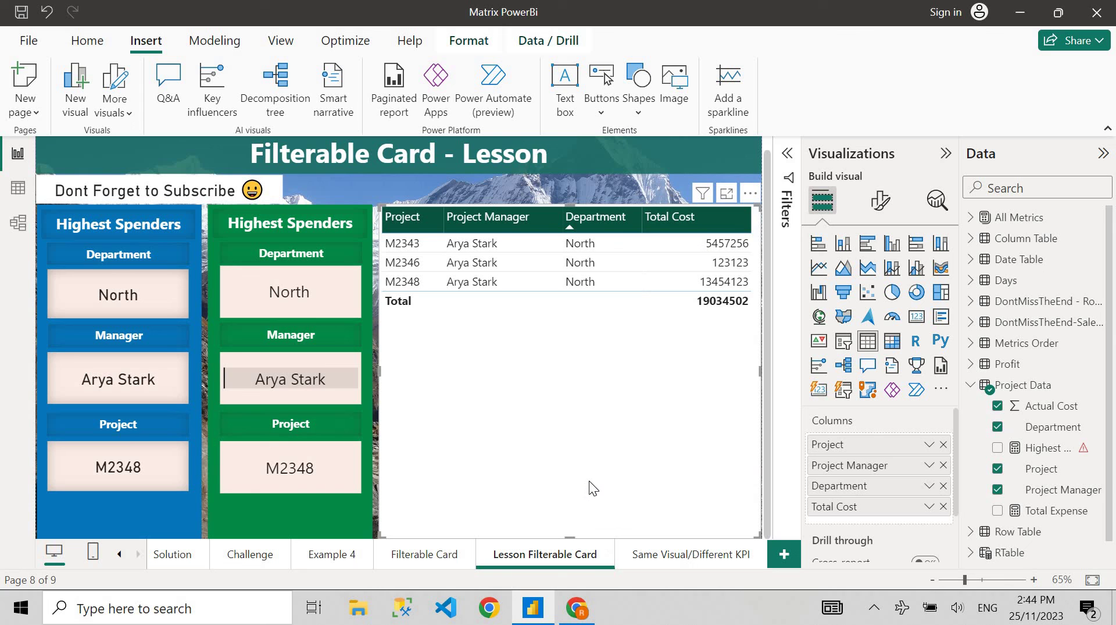
left_click(577, 607)
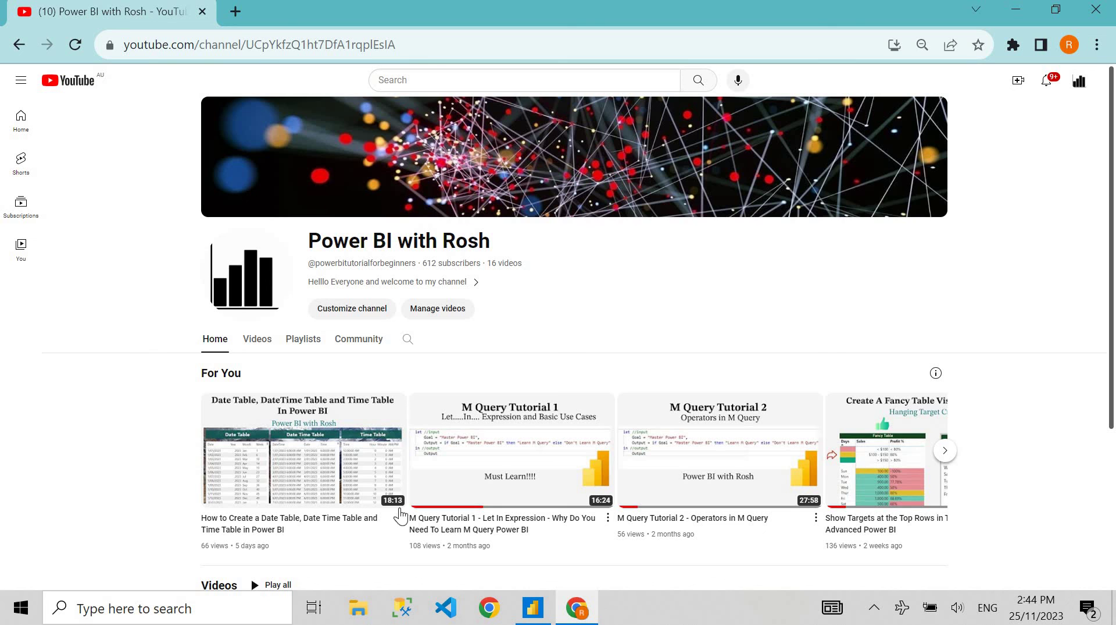
left_click(533, 607)
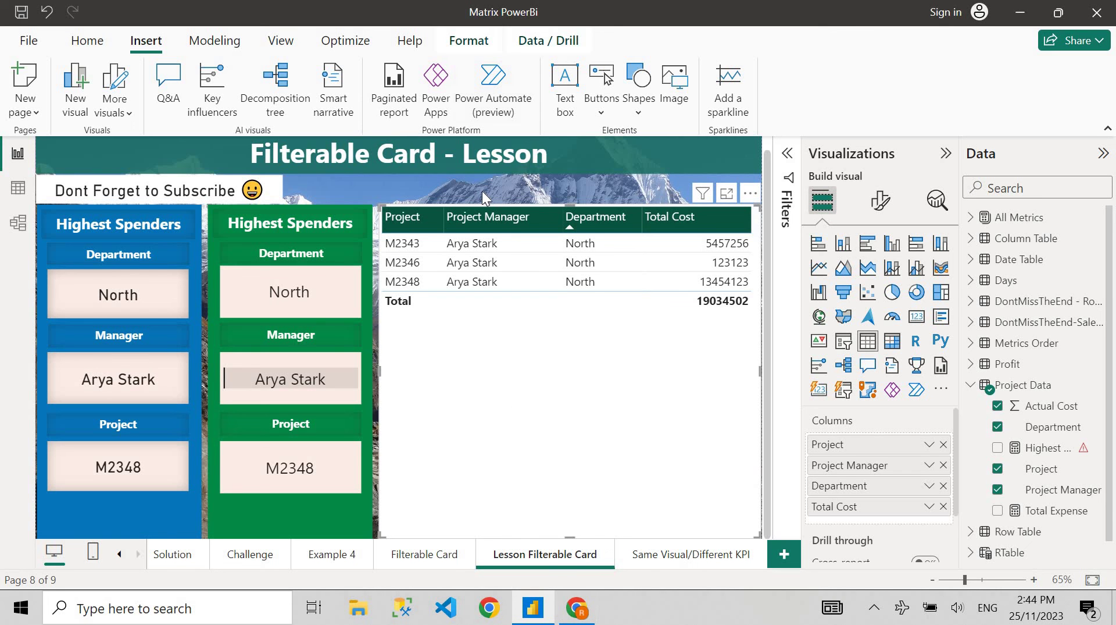